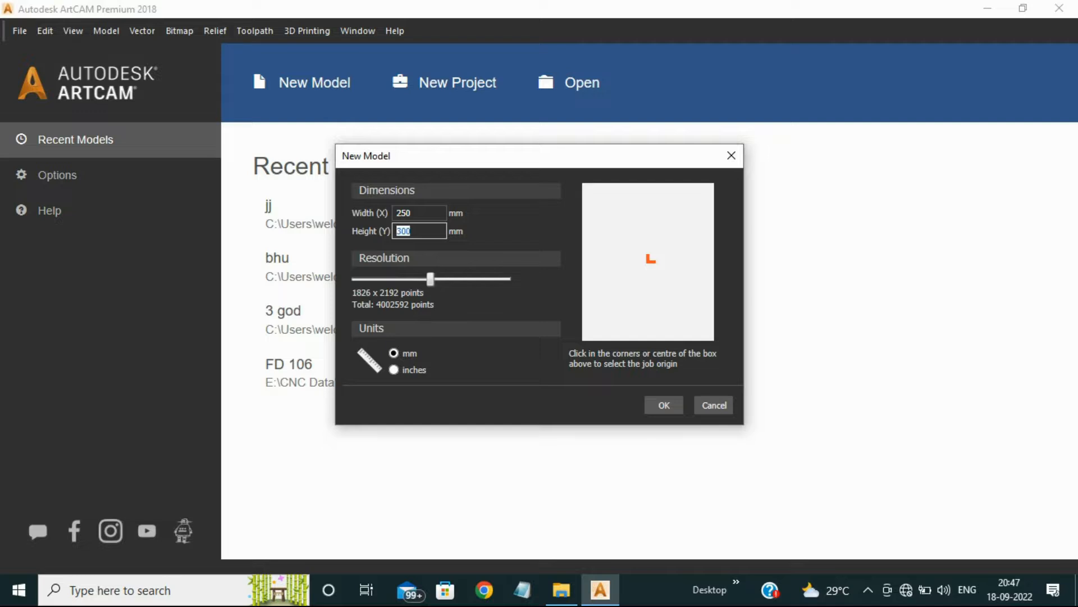
- Set the new model's height to 350 mm and create the model
type("350")
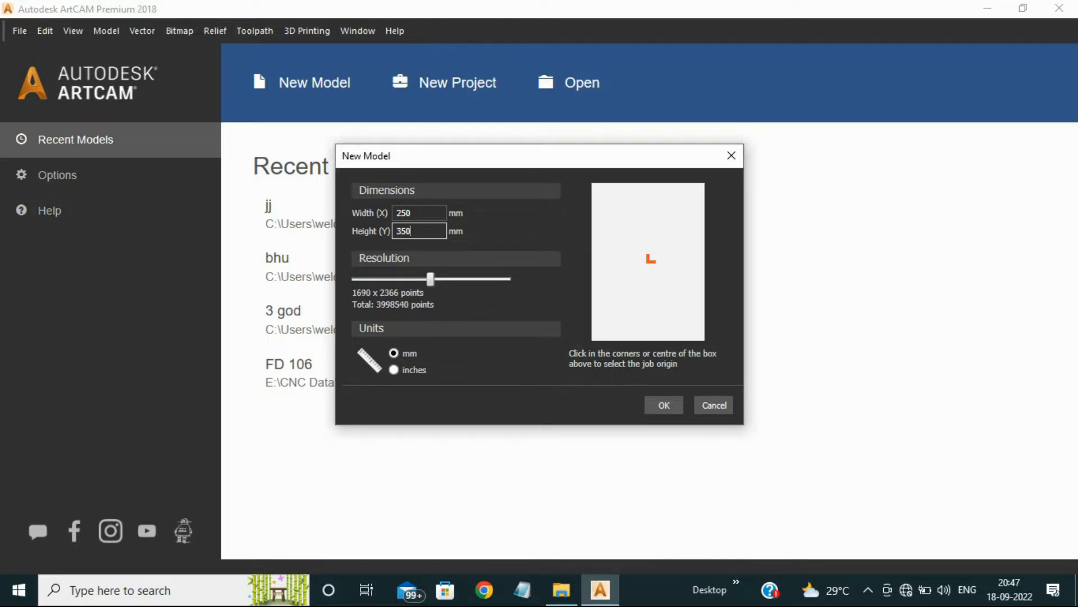
key("Return")
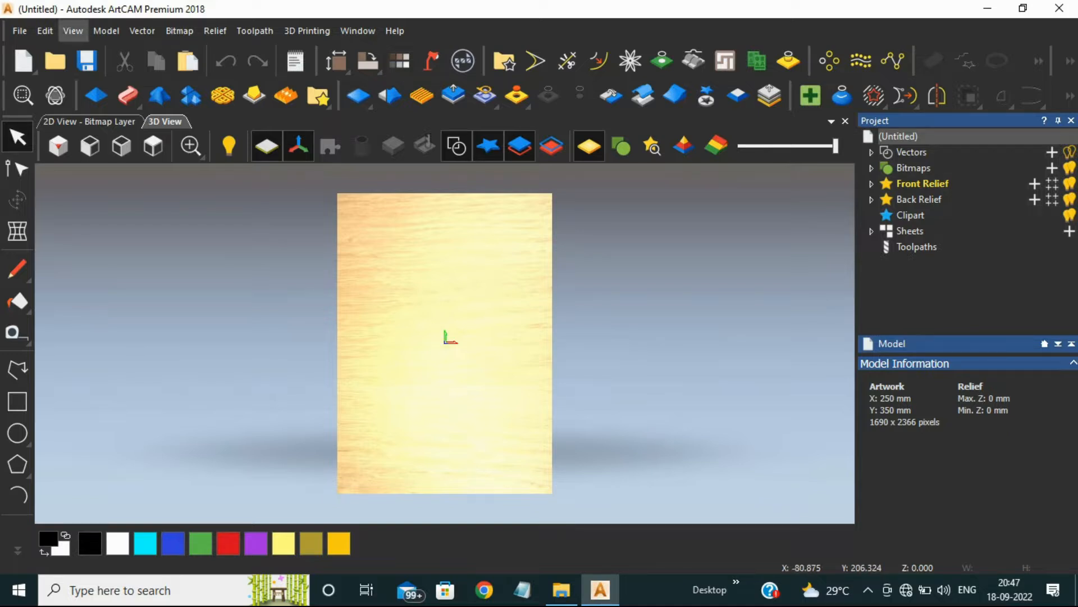
- Import the guanyinpeacock 3D model from the God folder into the relief, checking its preview in File Explorer first
left_click(215, 30)
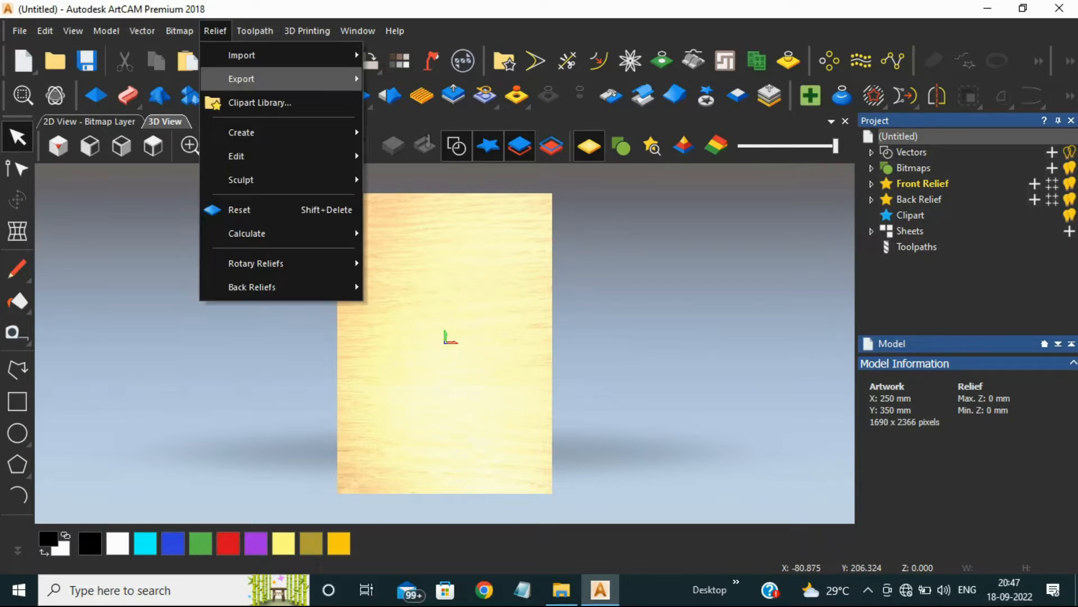
mouse_move(264, 55)
left_click(429, 79)
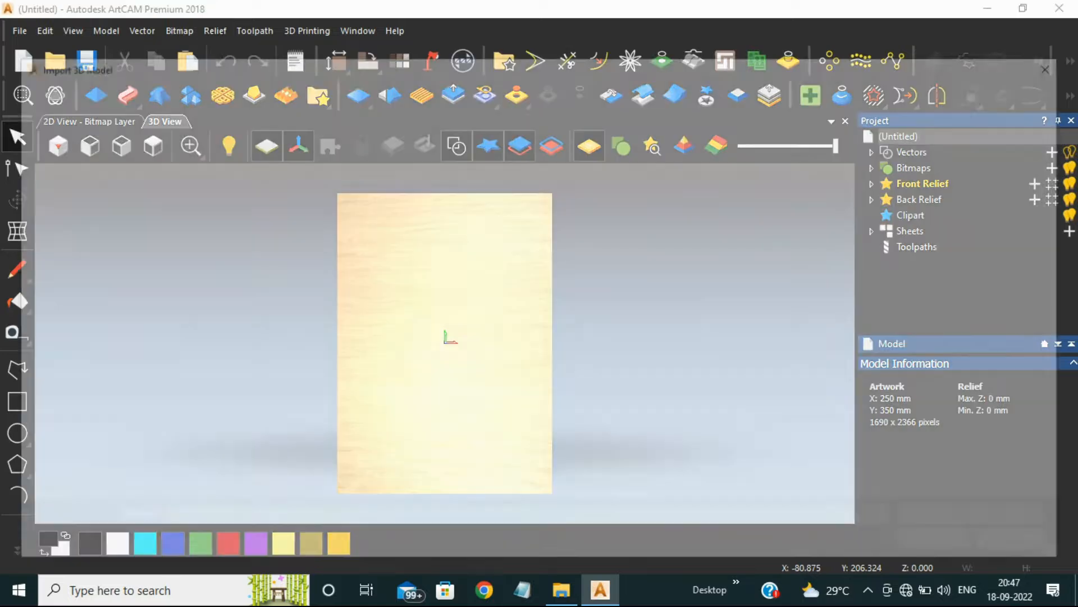
scroll(224, 393, "down", 6)
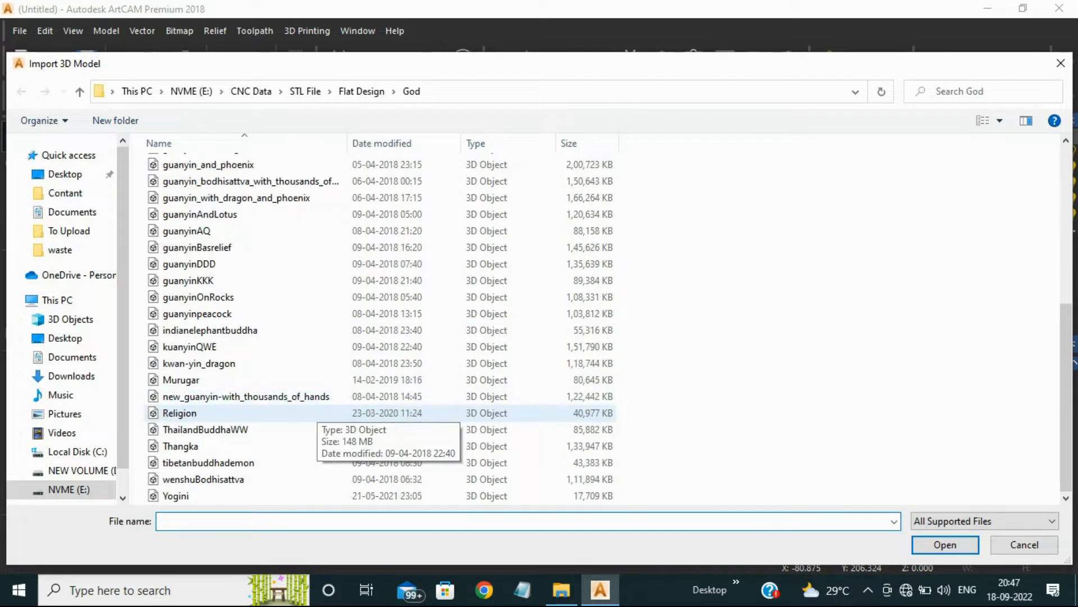
scroll(252, 393, "up", 5)
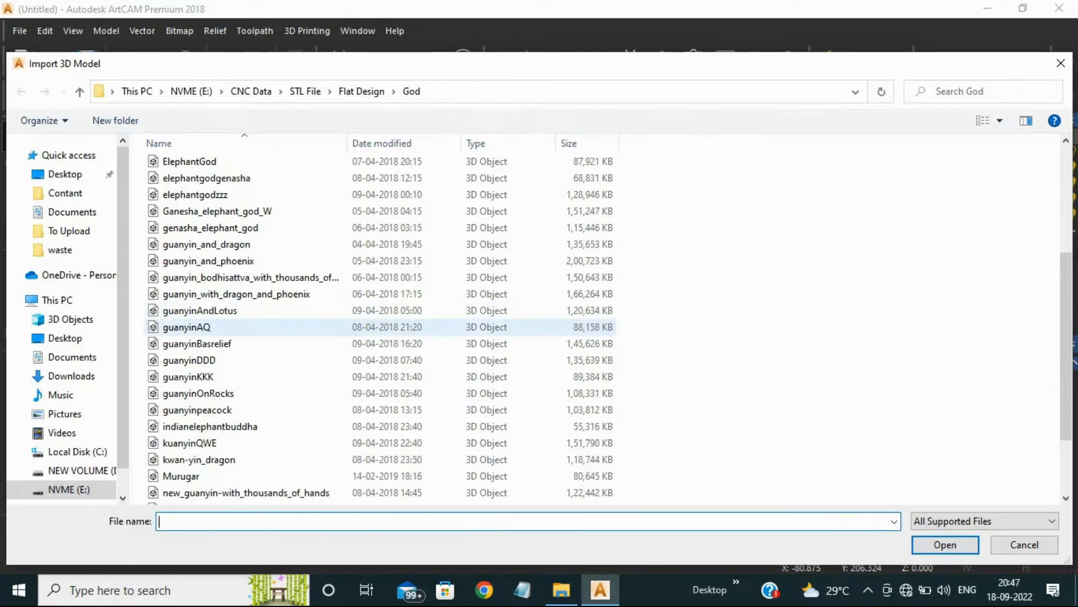
scroll(253, 393, "up", 1)
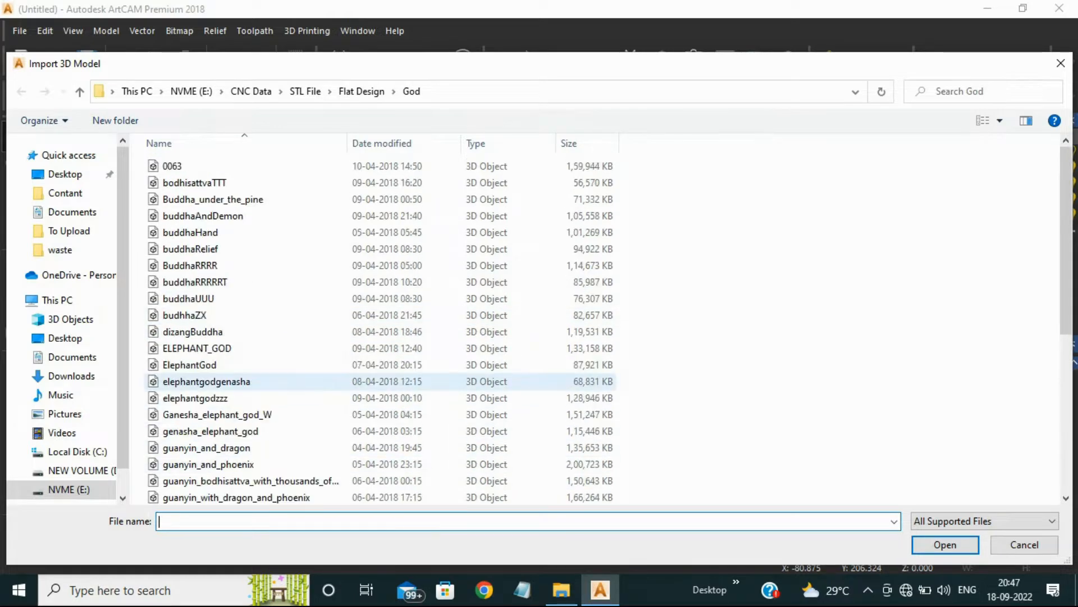
scroll(253, 394, "down", 6)
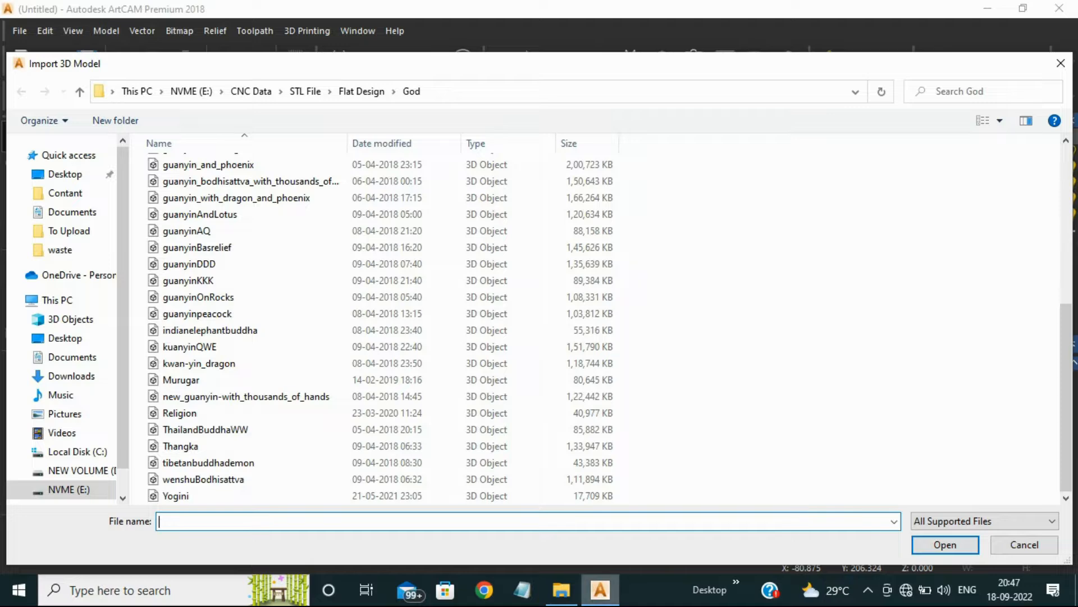
mouse_move(600, 590)
left_click(561, 590)
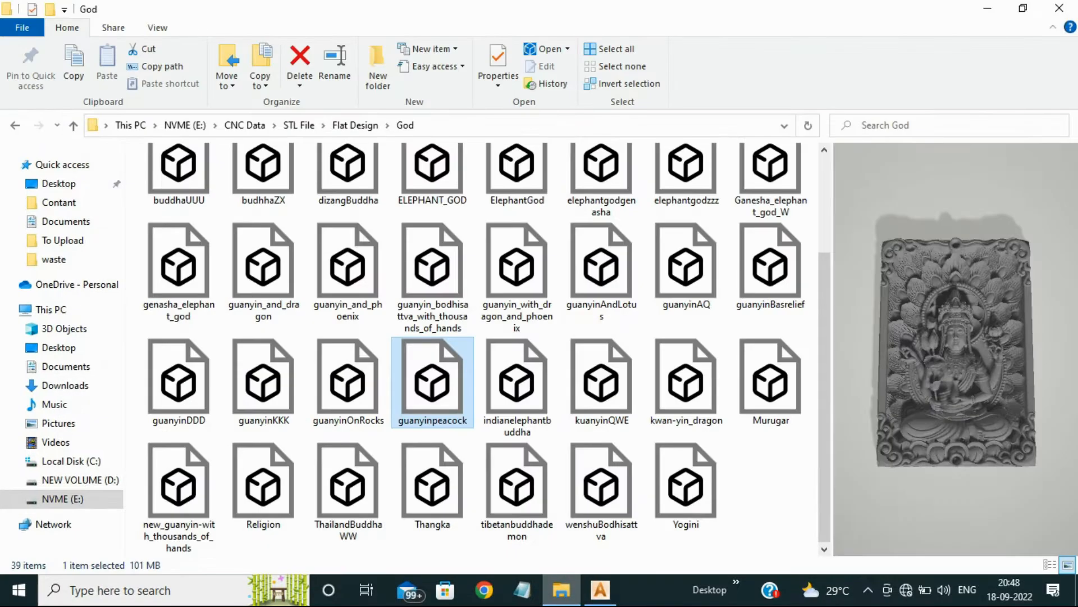
left_click(600, 590)
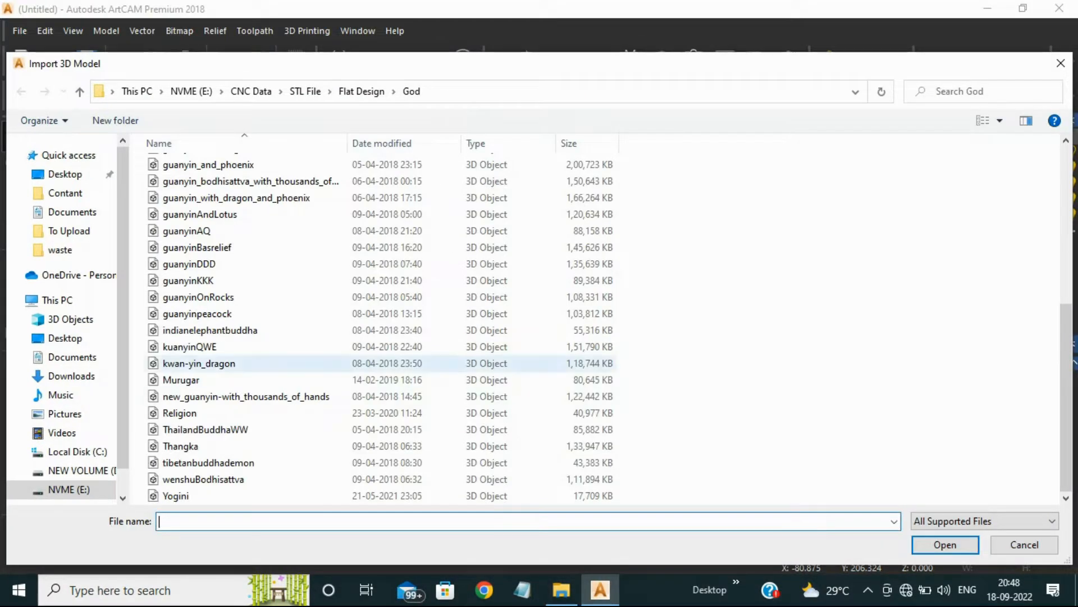
left_click(224, 313)
double_click(225, 313)
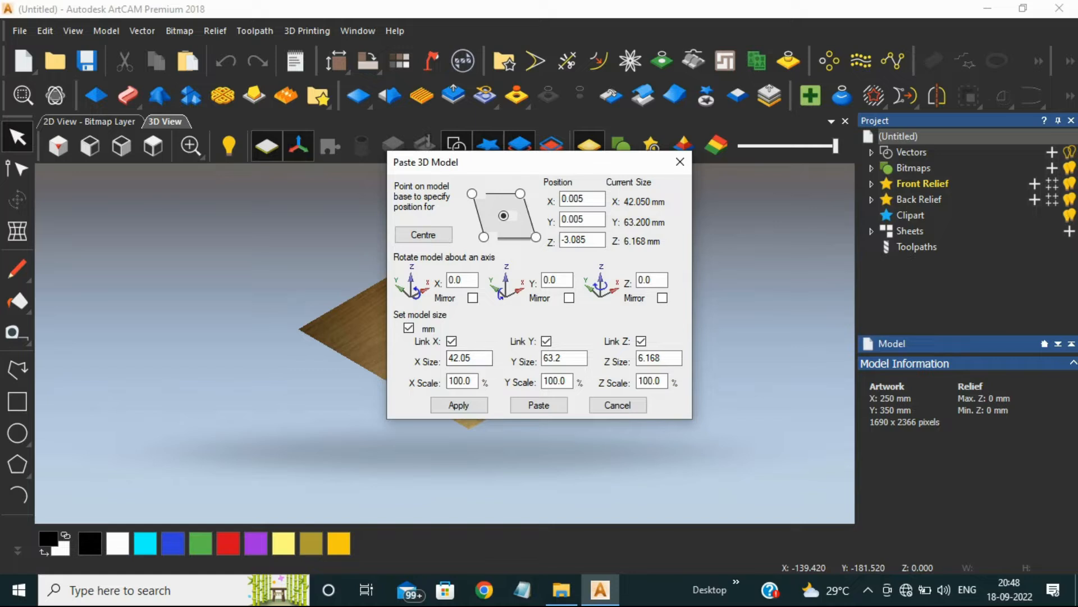
- Scale the imported model proportionally to a Y size of 350 mm with all axes linked
left_click_drag(444, 161, 756, 173)
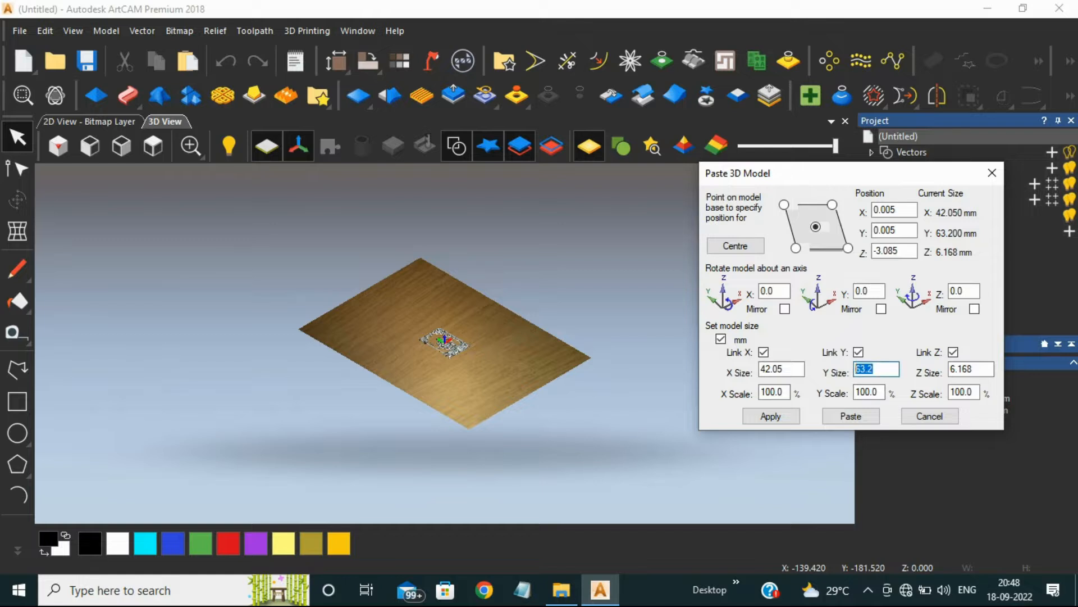
type("350")
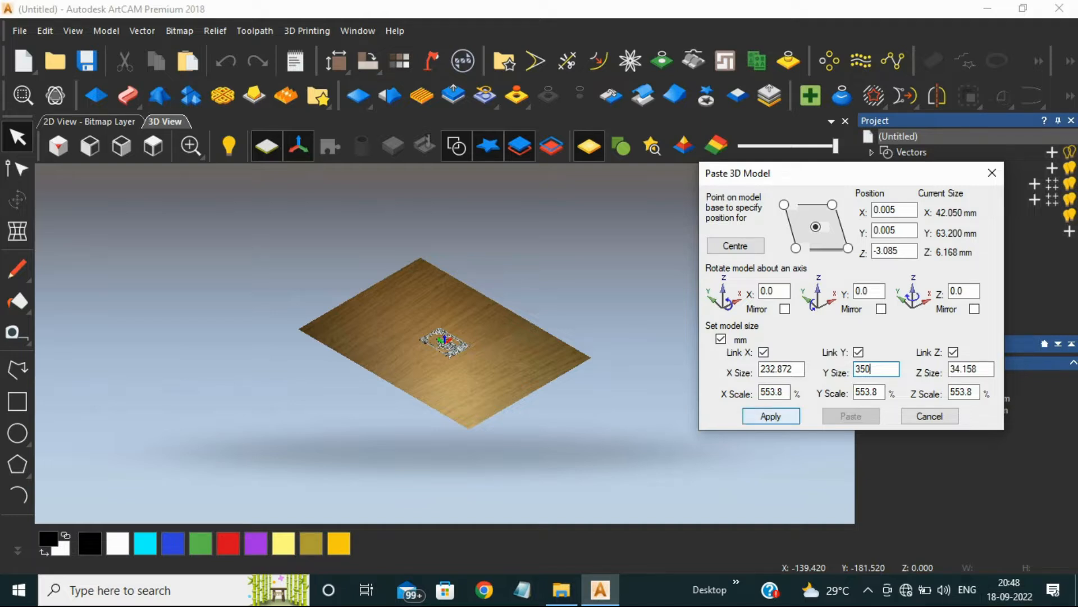
left_click(770, 416)
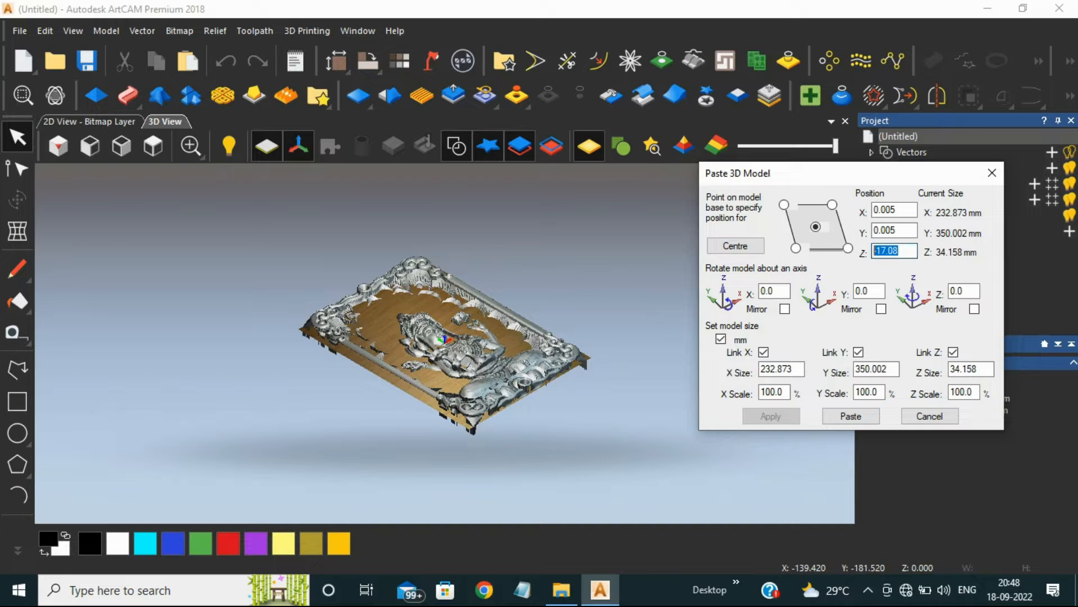
- Position the imported model at X 0, Y 0, Z 0, paste it into the relief and close the paste settings
type("0")
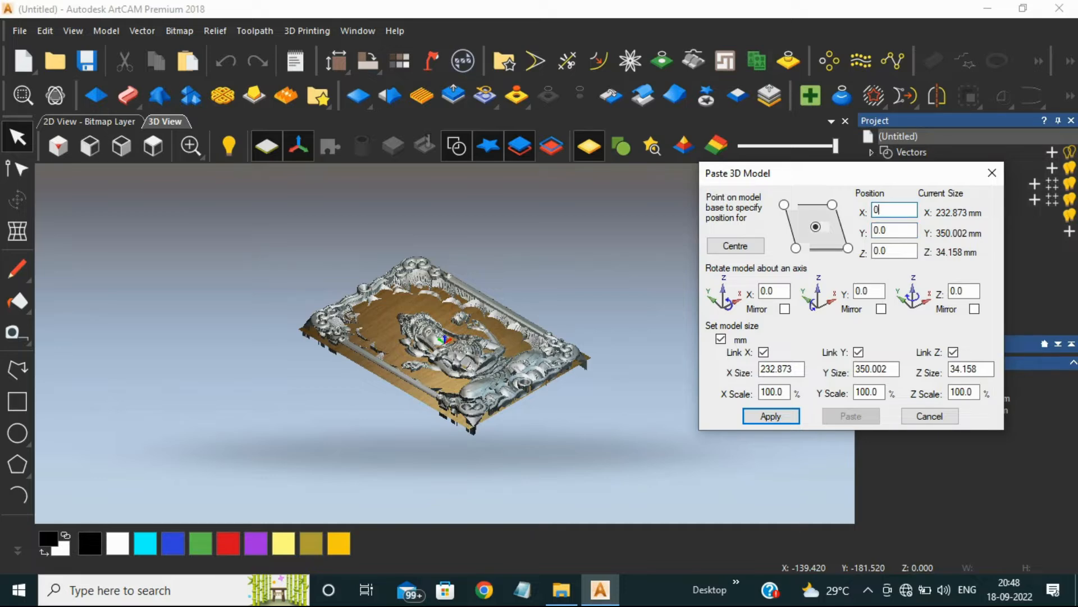
key("Return")
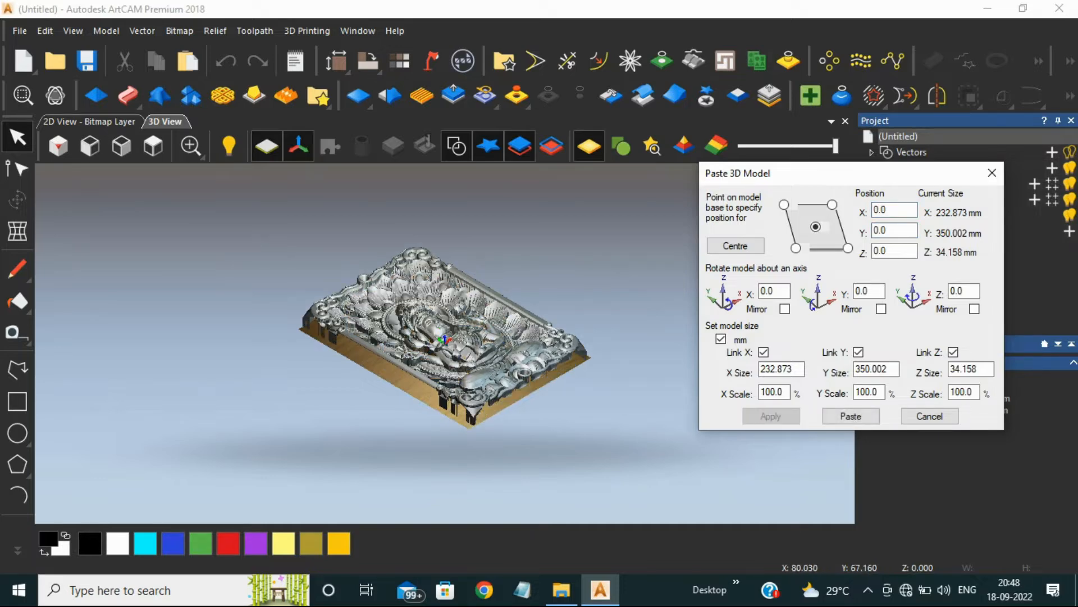
scroll(445, 343, "up", 5)
left_click_drag(473, 370, 383, 495)
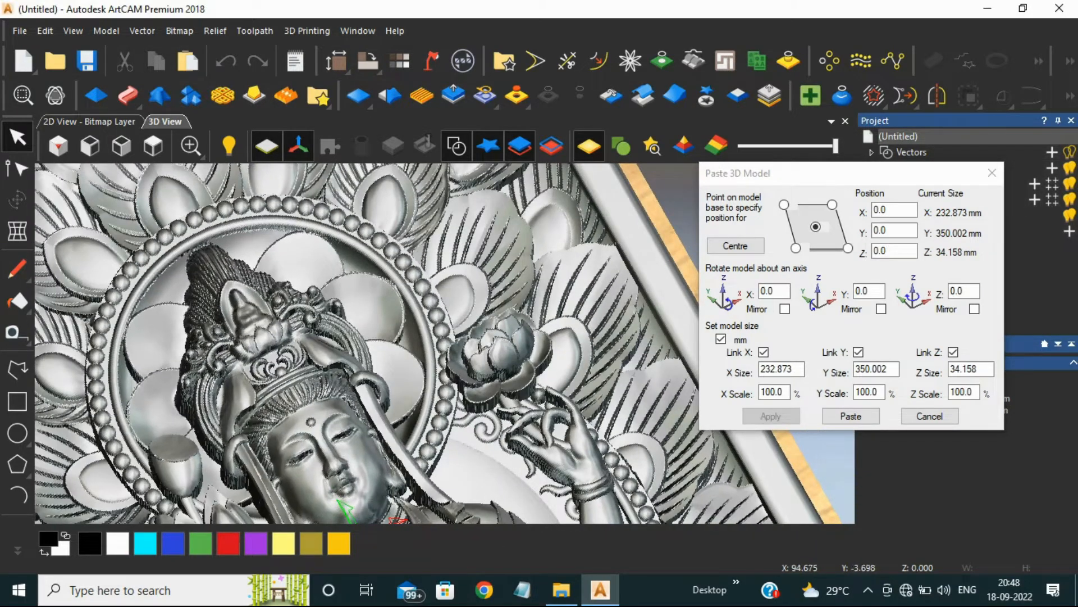
left_click(851, 416)
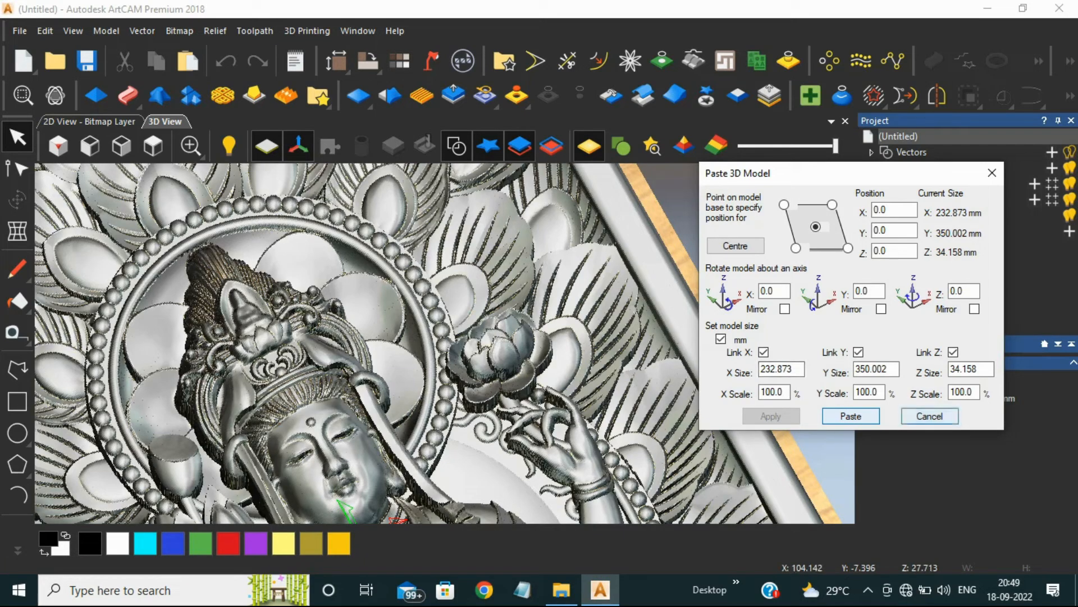
left_click(929, 416)
- Examine the pasted relief's depth and carved detail from several angles, close up and from the top
scroll(387, 353, "down", 5)
scroll(386, 360, "up", 5)
left_click_drag(386, 361, 415, 241)
scroll(432, 281, "down", 4)
left_click_drag(433, 281, 476, 326)
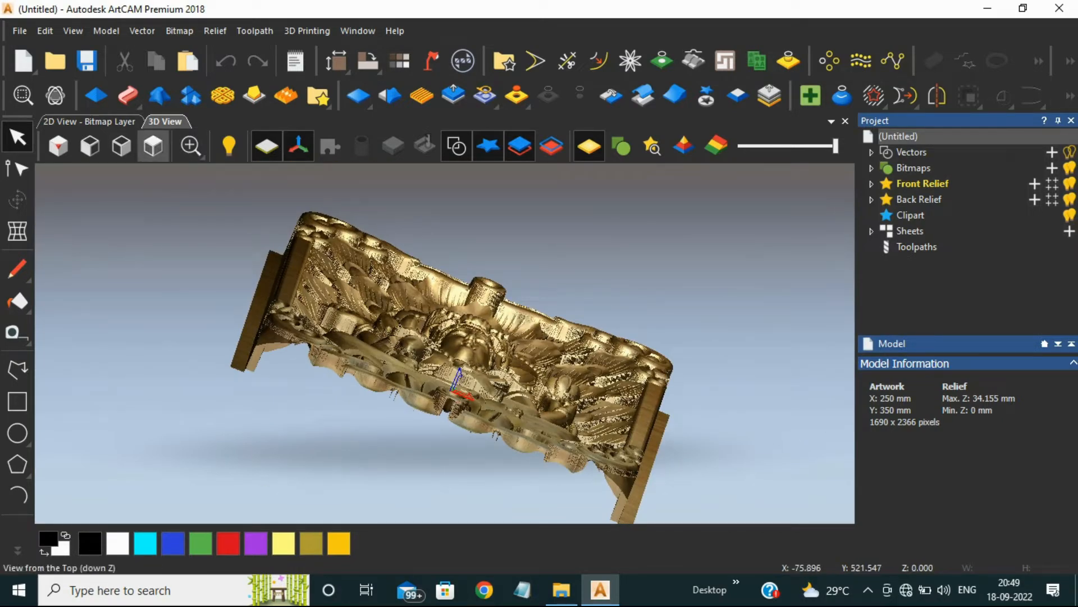
left_click(152, 146)
scroll(419, 239, "up", 4)
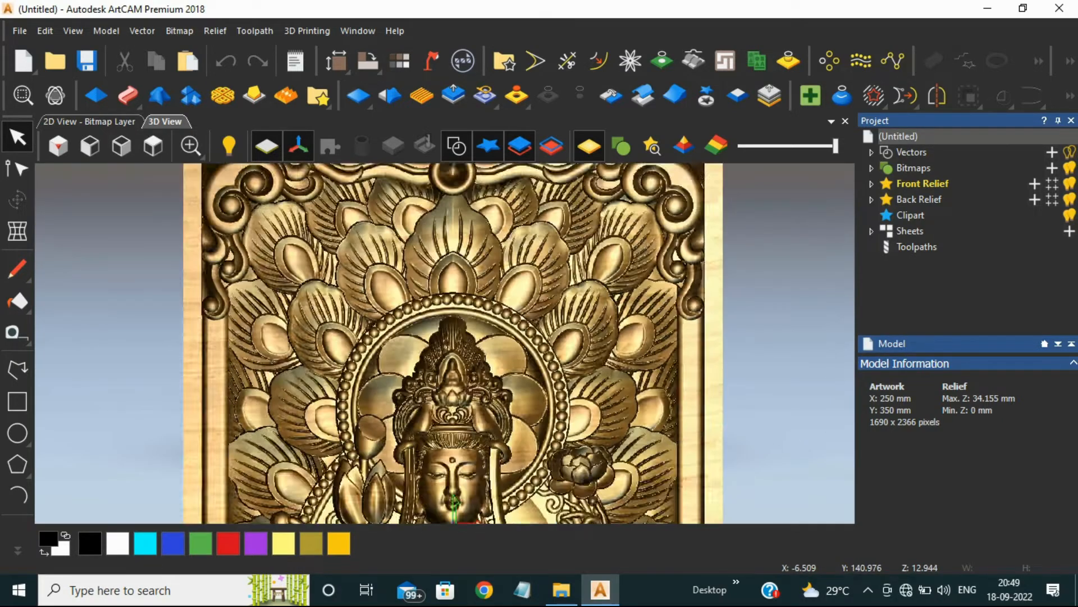
scroll(449, 337, "down", 6)
scroll(447, 387, "up", 4)
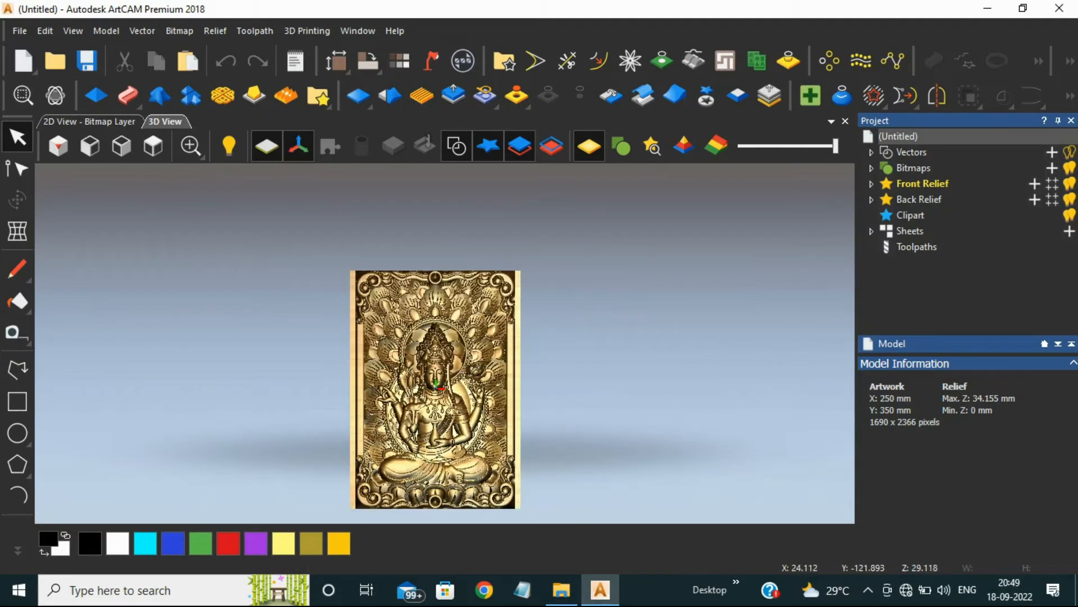
scroll(430, 337, "down", 2)
scroll(432, 421, "down", 4)
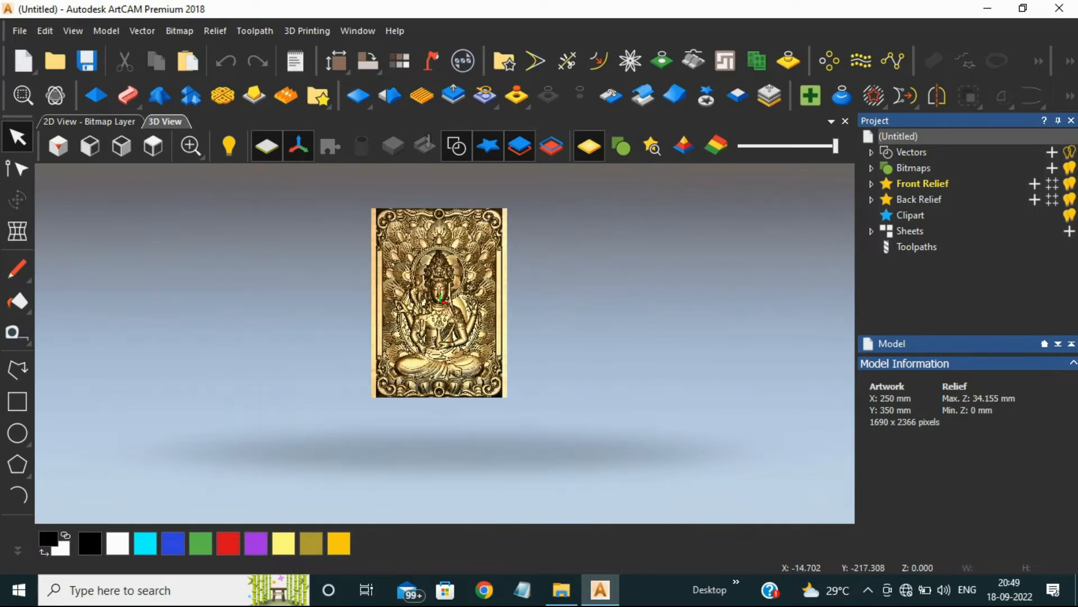
scroll(421, 209, "up", 5)
left_click_drag(451, 346, 553, 497)
scroll(474, 288, "up", 5)
left_click_drag(466, 306, 387, 197)
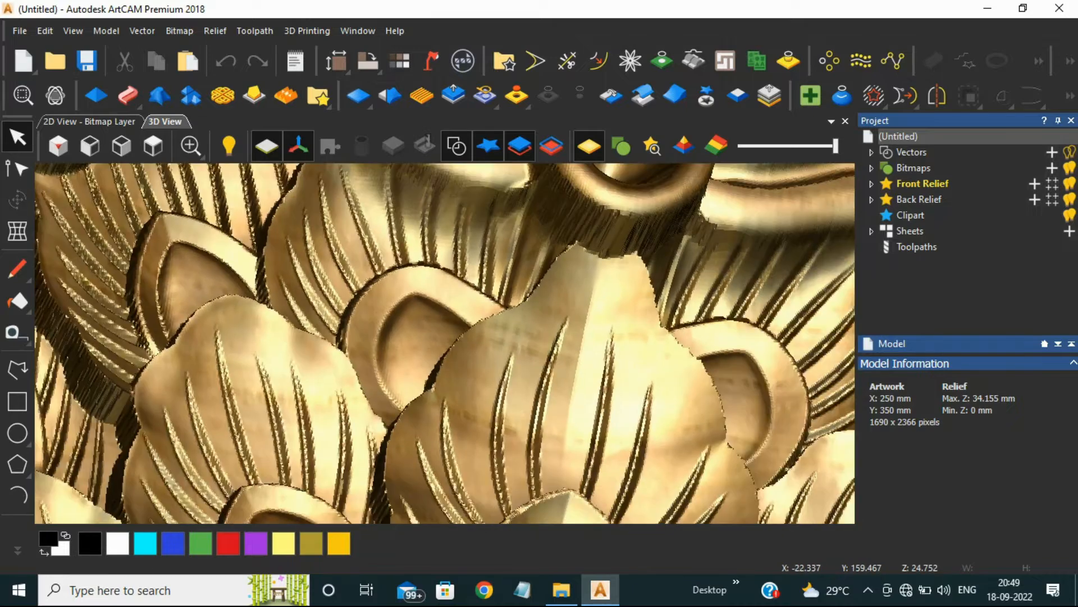
left_click(153, 146)
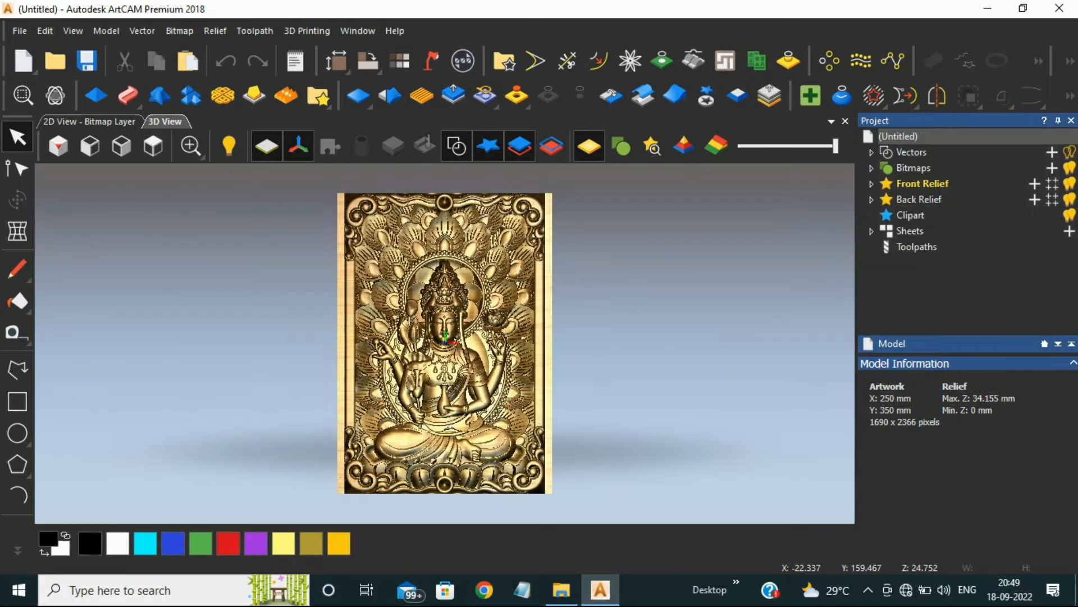
- Start a Machine Relief toolpath for the whole relief with the 8 mm Dia 3 mm Nose Tapper Bit as finishing tool
left_click(916, 247)
scroll(906, 422, "down", 3)
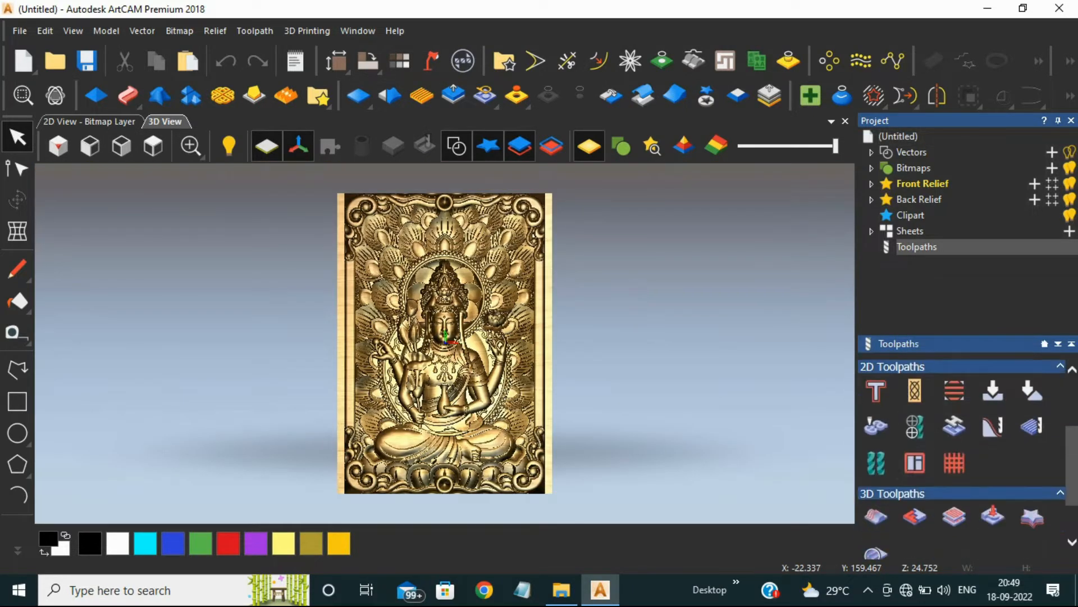
left_click(876, 516)
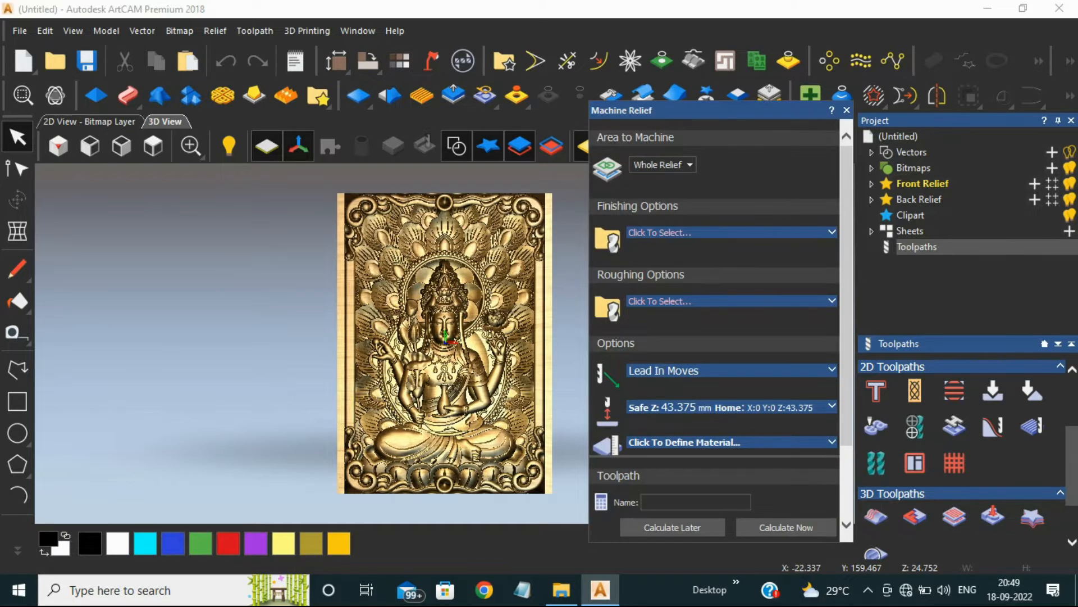
left_click(660, 233)
scroll(407, 292, "down", 13)
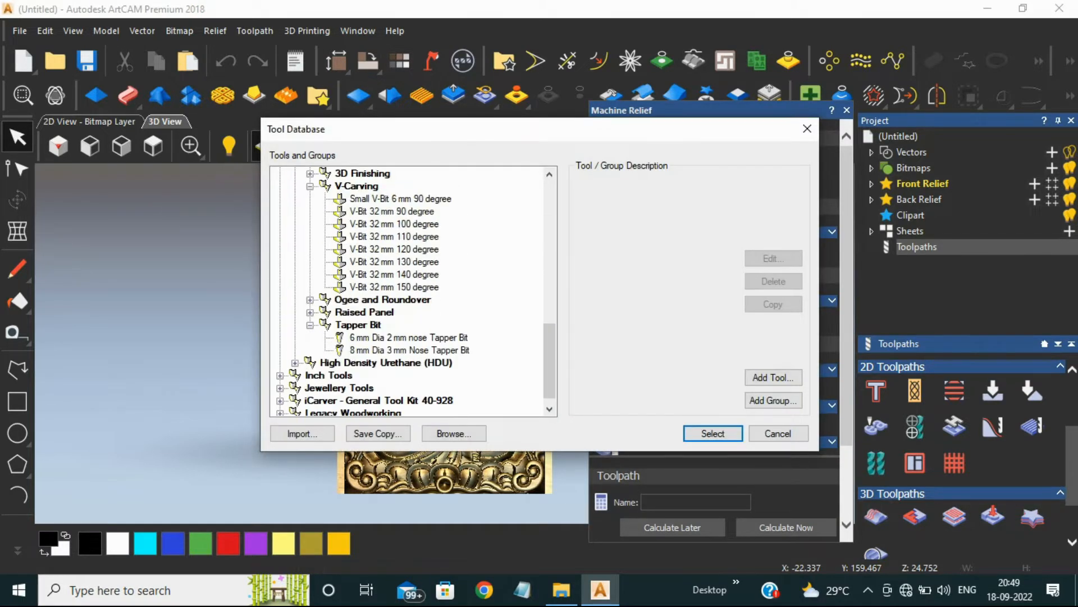
left_click(409, 350)
left_click(713, 433)
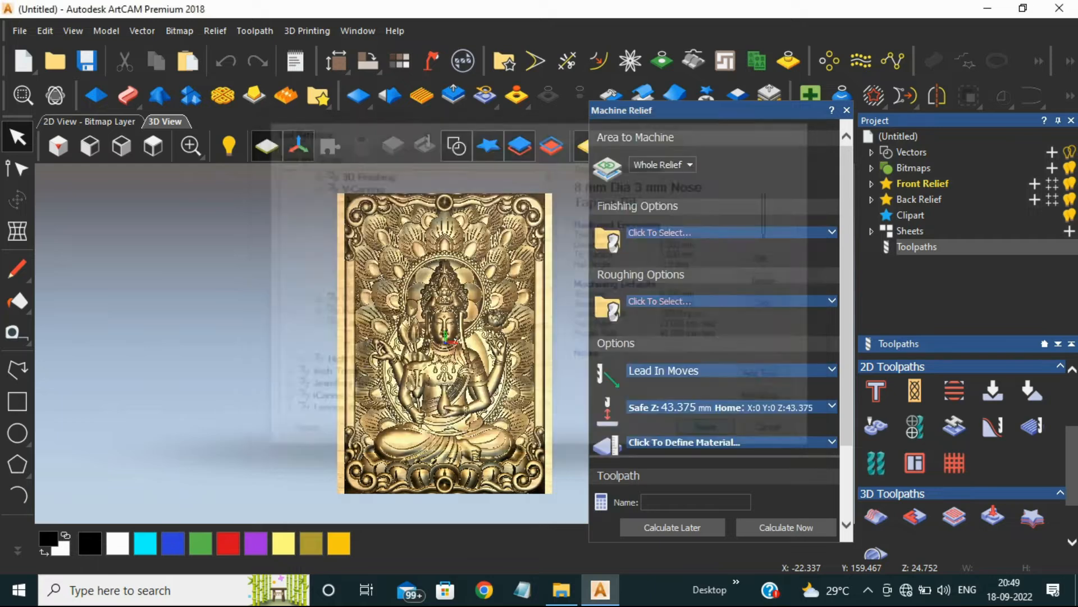
- Define the material with a thickness of 34.155 mm and zero offsets, and calculate the Machine Relief toolpath
scroll(713, 415, "down", 4)
left_click(709, 344)
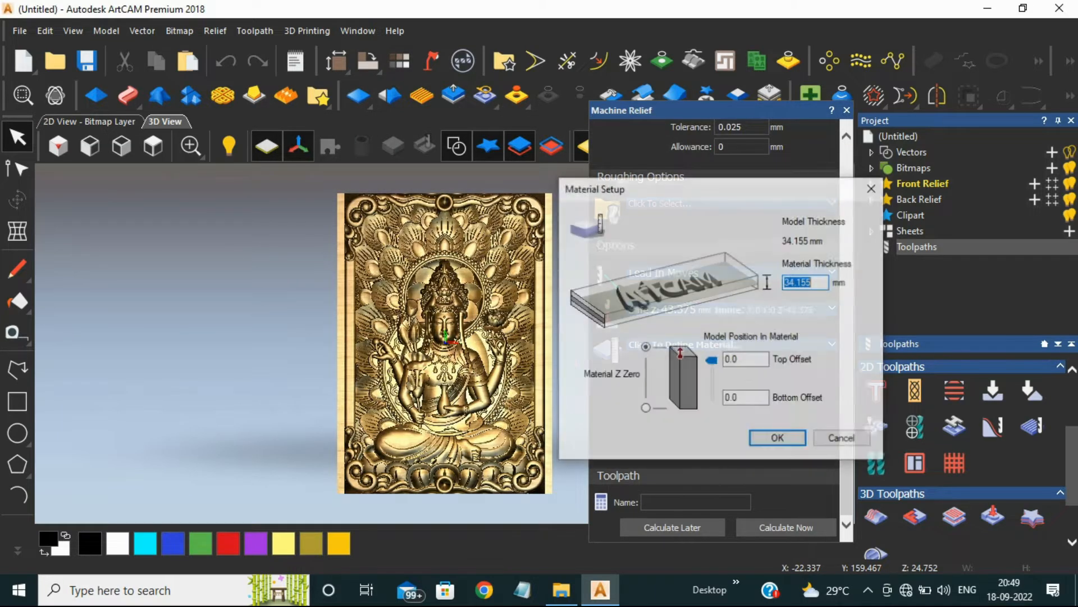
left_click(816, 282)
key("Return")
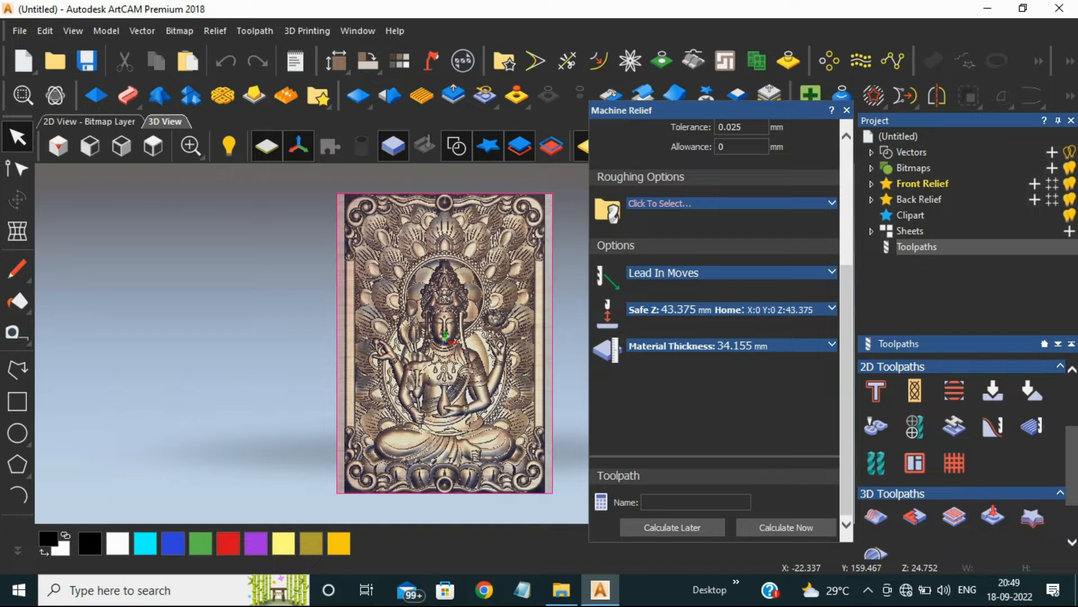
left_click(786, 526)
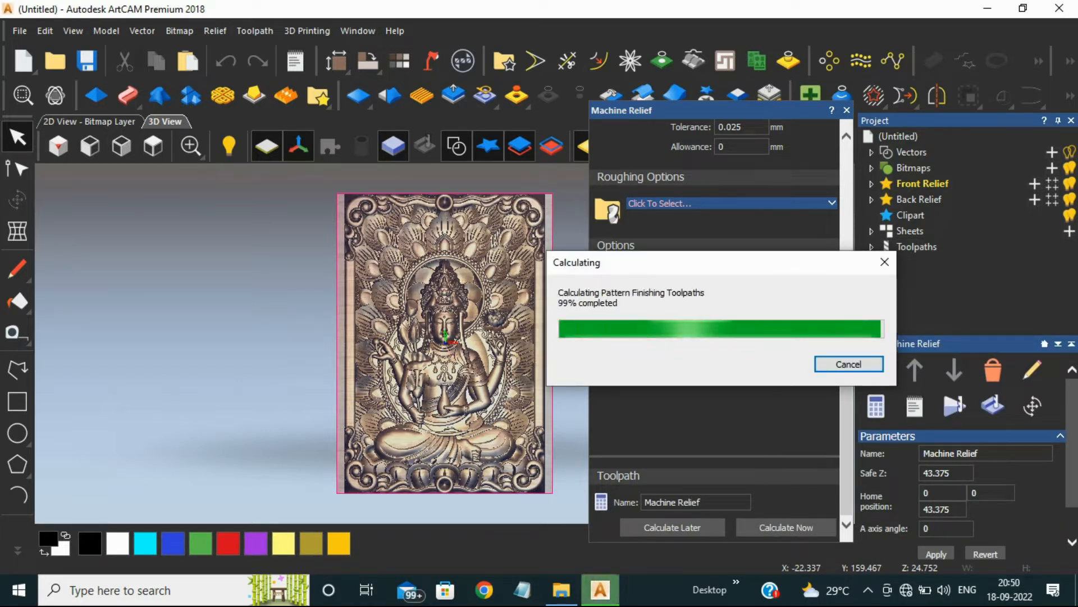
left_click(847, 109)
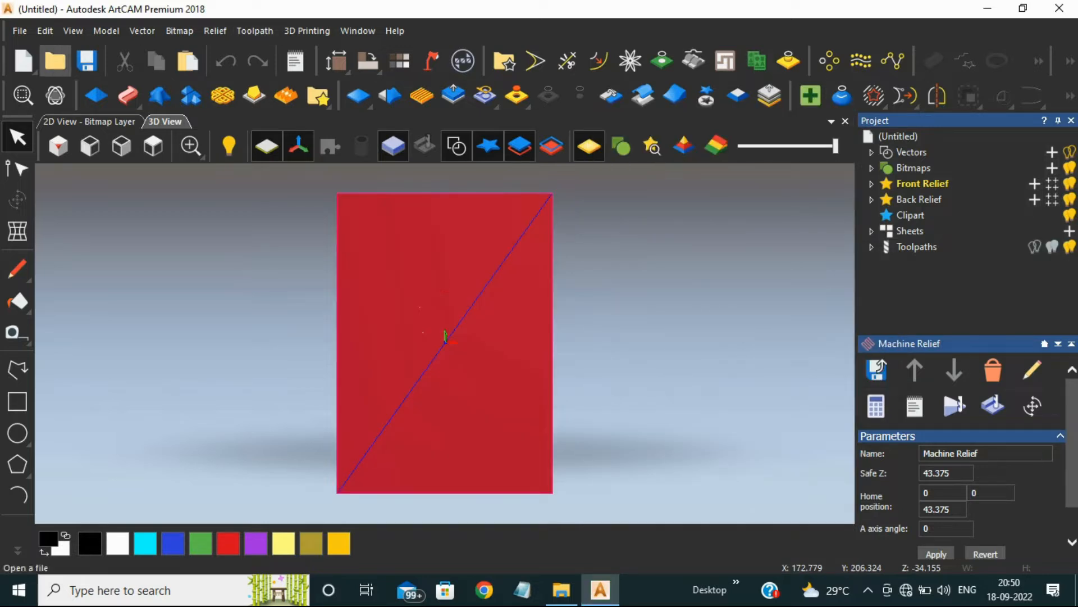
- Simulate the Machine Relief toolpath on the whole model at Standard resolution, seen from an angled view
left_click(58, 146)
left_click_drag(455, 315, 410, 371)
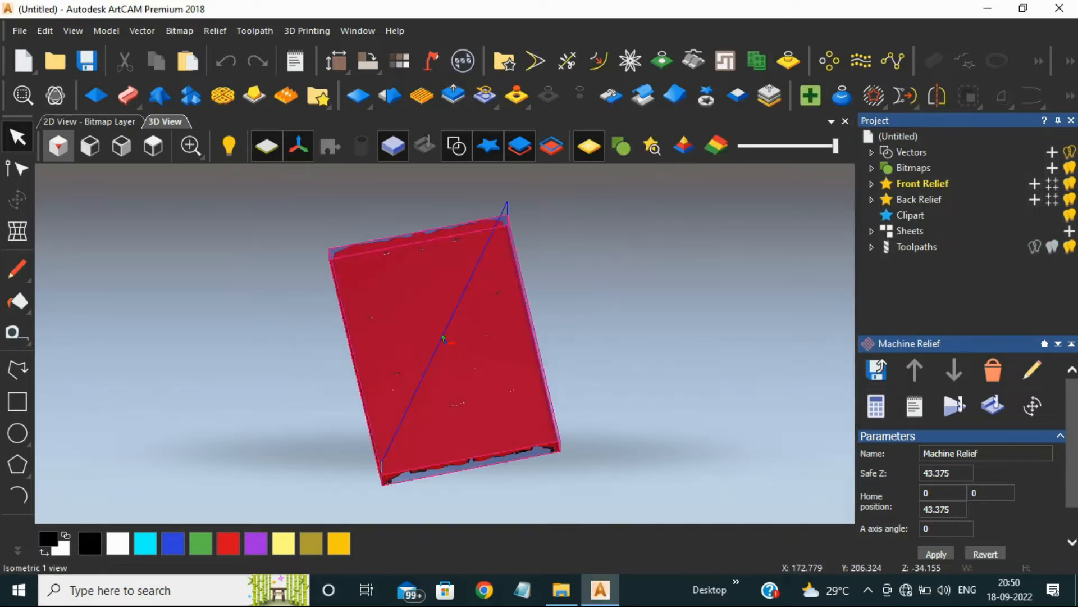
left_click(954, 406)
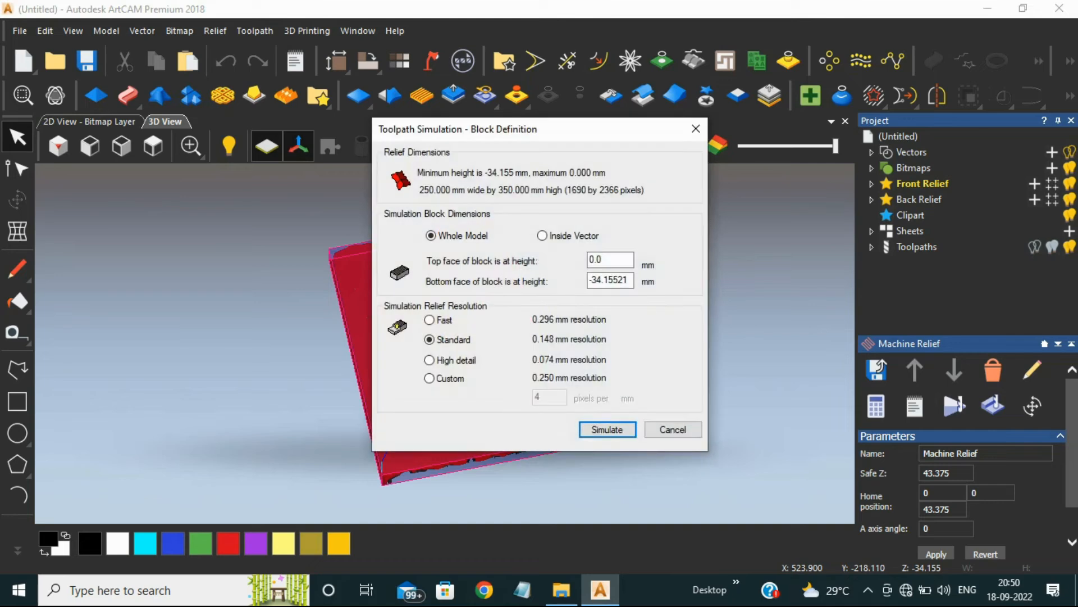
left_click(607, 429)
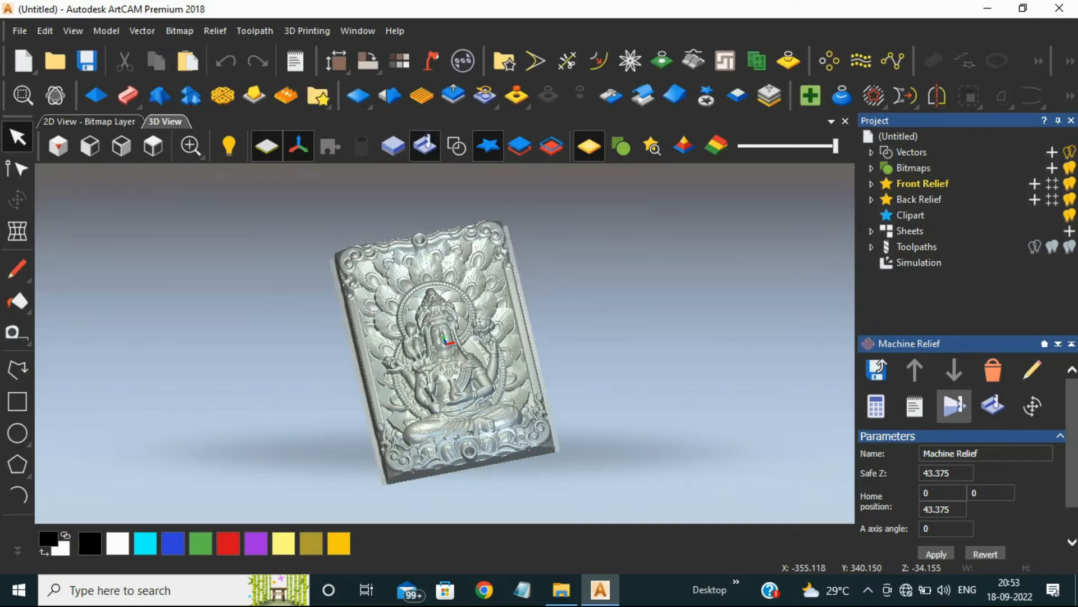
- Examine the simulated carving's feather and halo detail close up, and the whole relief from a distance
scroll(457, 258, "up", 5)
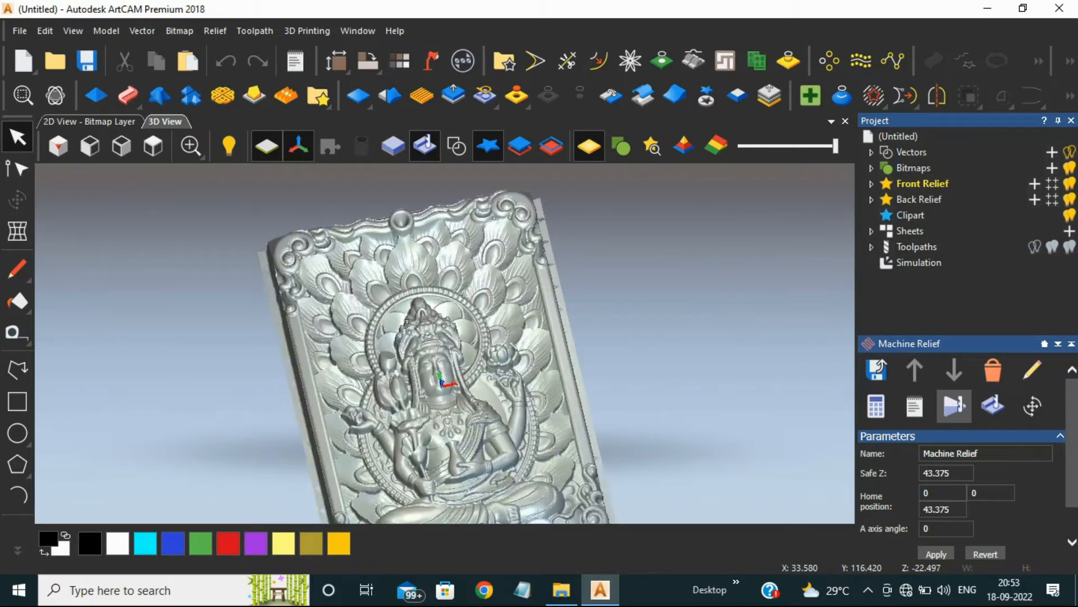
scroll(443, 342, "down", 6)
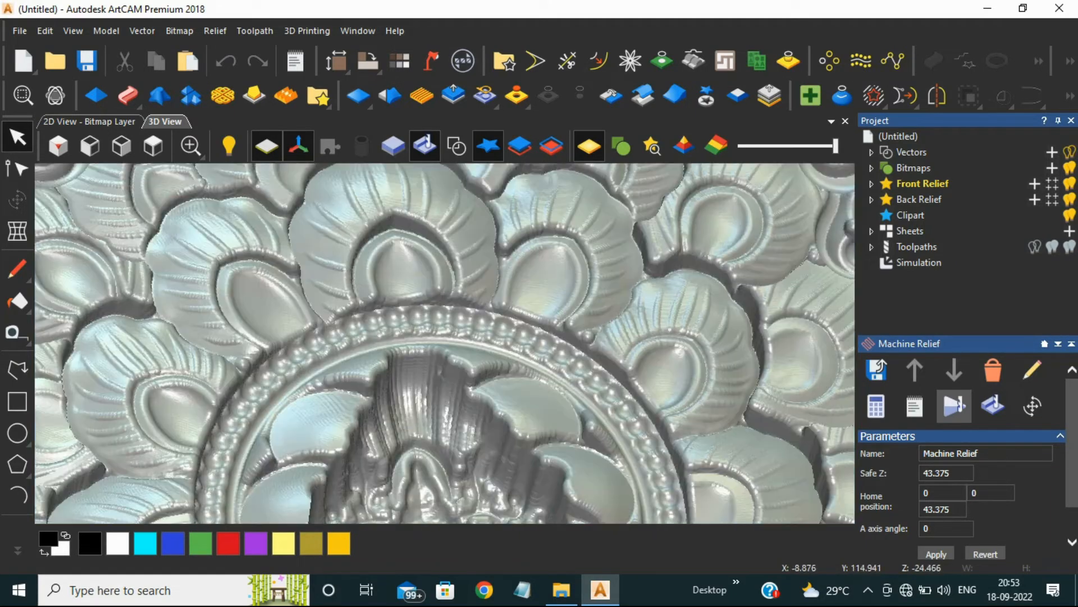
scroll(961, 449, "down", 1)
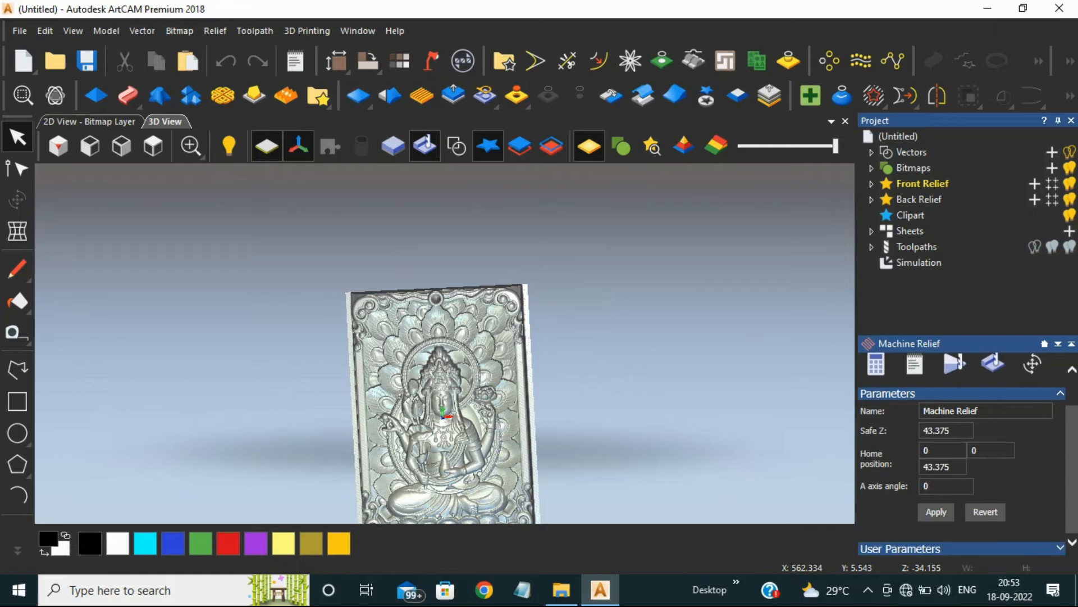
scroll(971, 410, "up", 1)
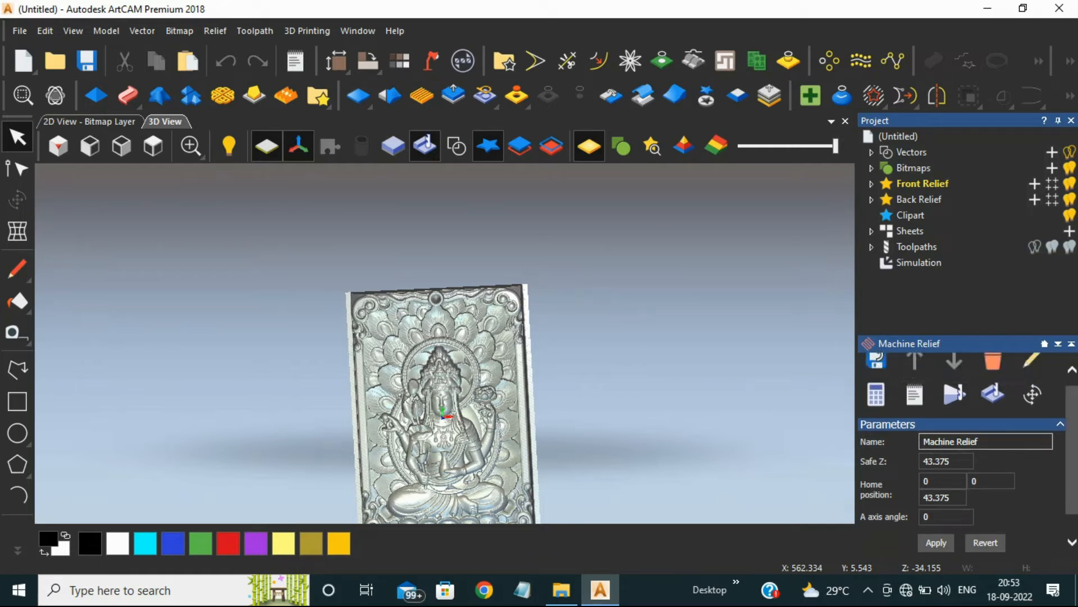
left_click(953, 404)
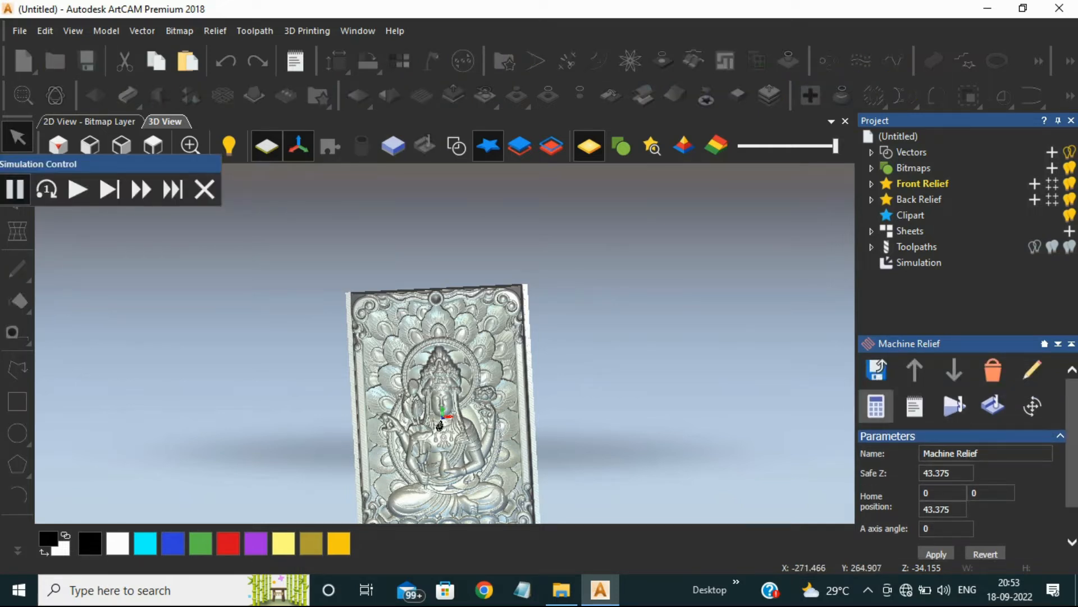
left_click(204, 190)
scroll(970, 411, "down", 1)
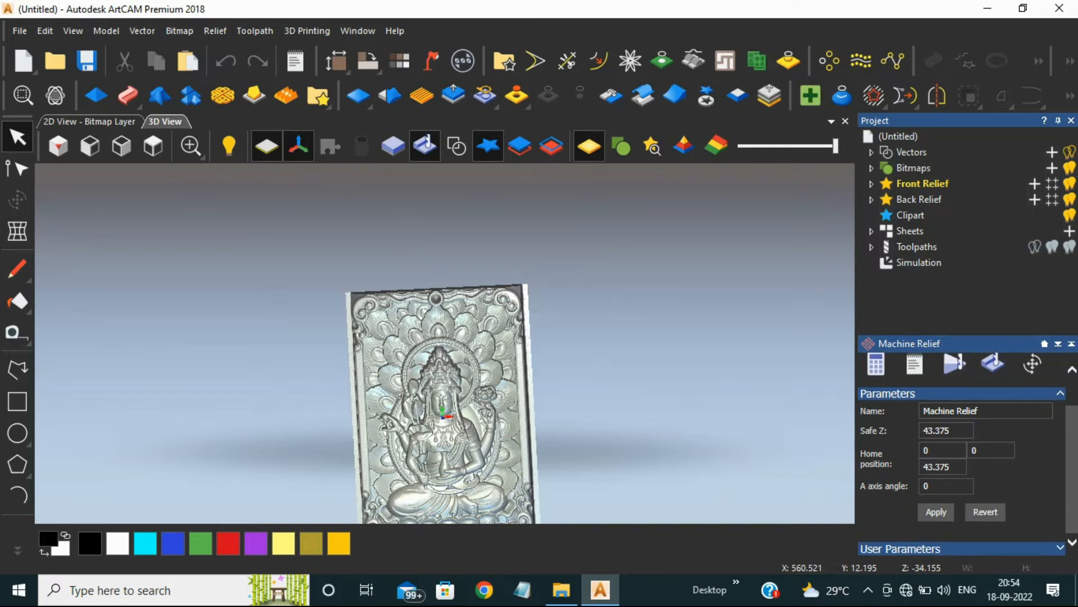
- Set the simulation's rendering material to Beech (H) and apply it to the carved relief
left_click(919, 263)
left_click(938, 493)
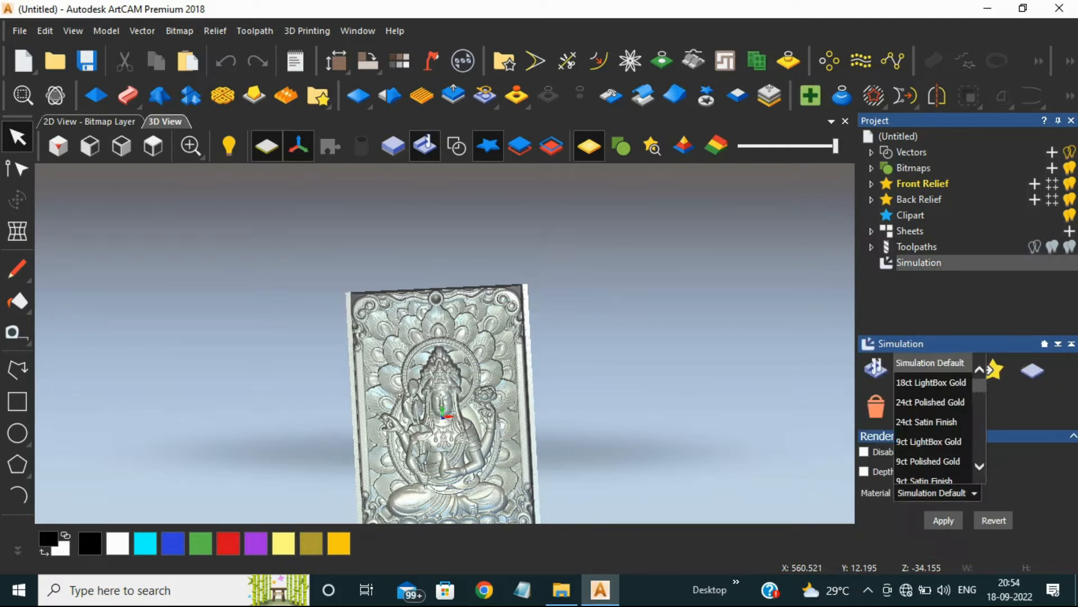
scroll(933, 404, "down", 3)
left_click(921, 421)
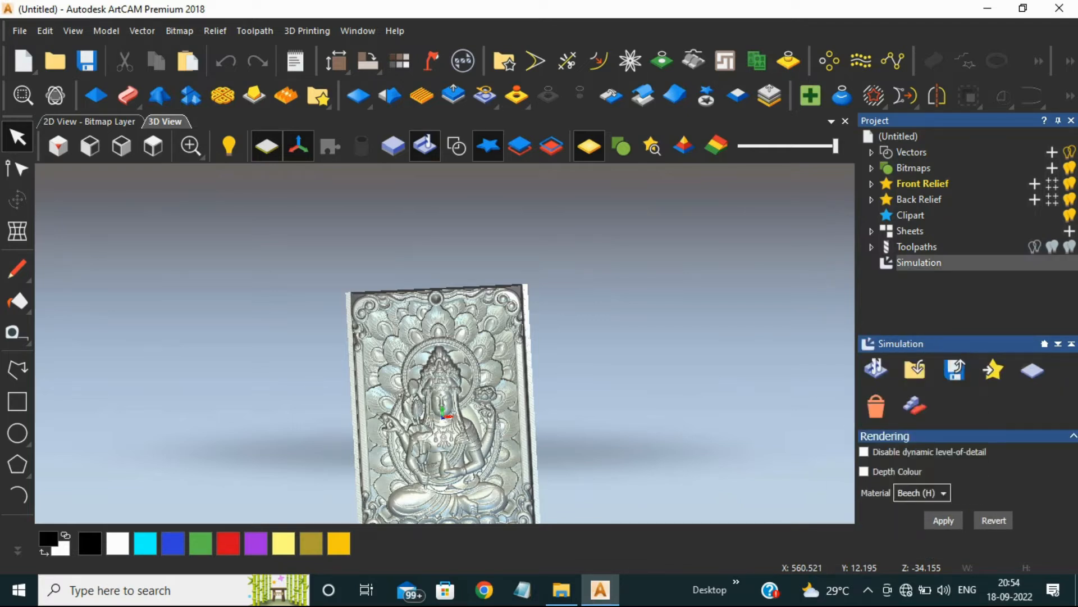
left_click(943, 520)
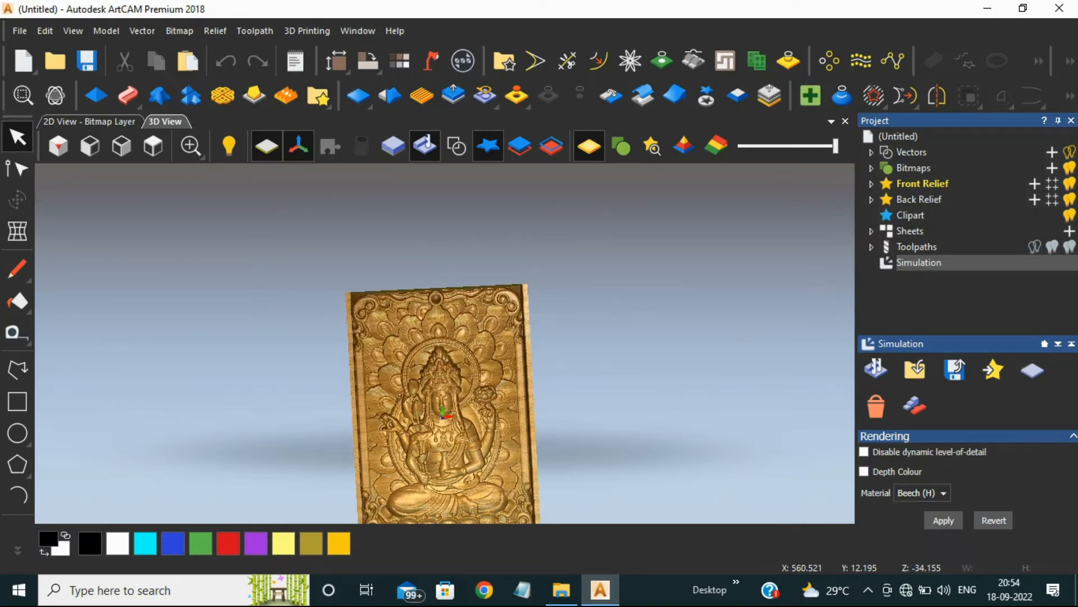
- Change the simulation's rendering material to Blue Wax and apply it to the carved relief
scroll(473, 408, "up", 5)
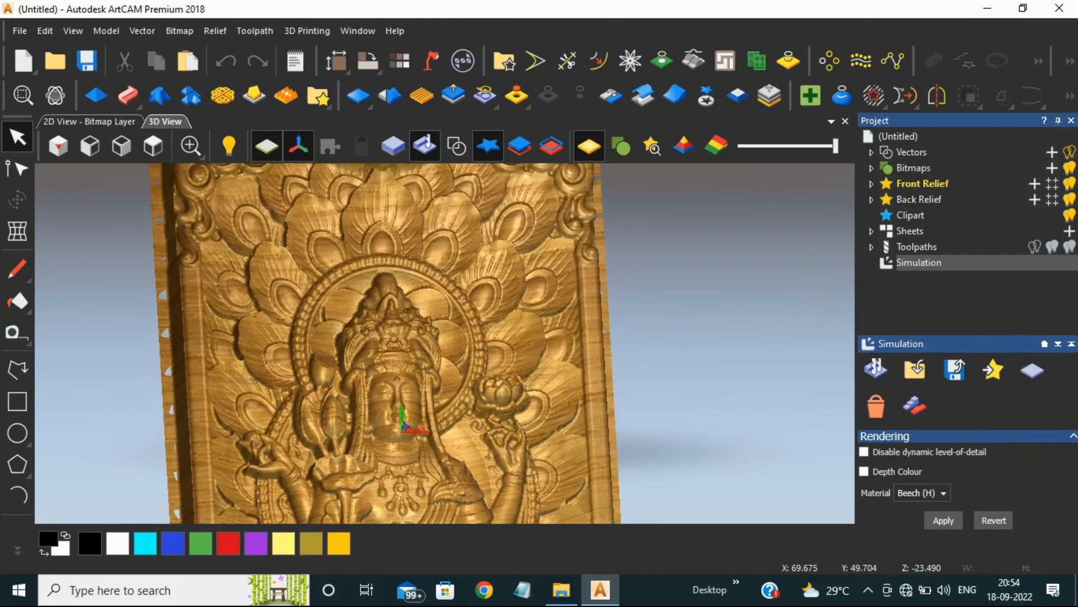
scroll(483, 377, "up", 1)
left_click(921, 493)
left_click(919, 479)
left_click(943, 520)
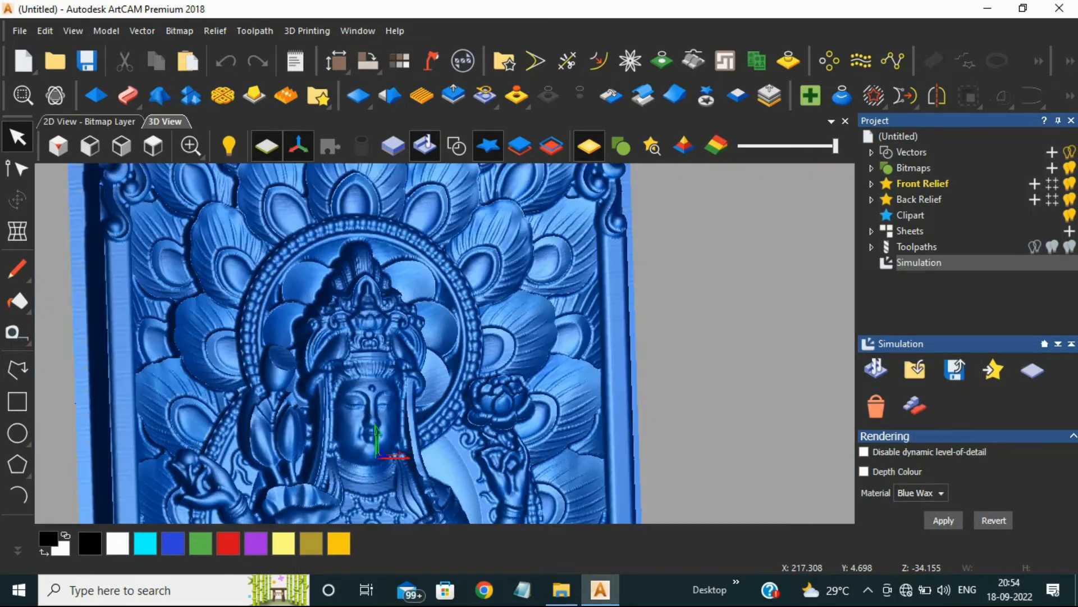
- Examine the Blue Wax simulation of the carved figure from different angles, both close up and as a whole
scroll(436, 348, "down", 6)
scroll(400, 361, "up", 4)
left_click_drag(317, 331, 413, 325)
scroll(453, 298, "up", 2)
scroll(408, 300, "up", 2)
scroll(409, 300, "down", 4)
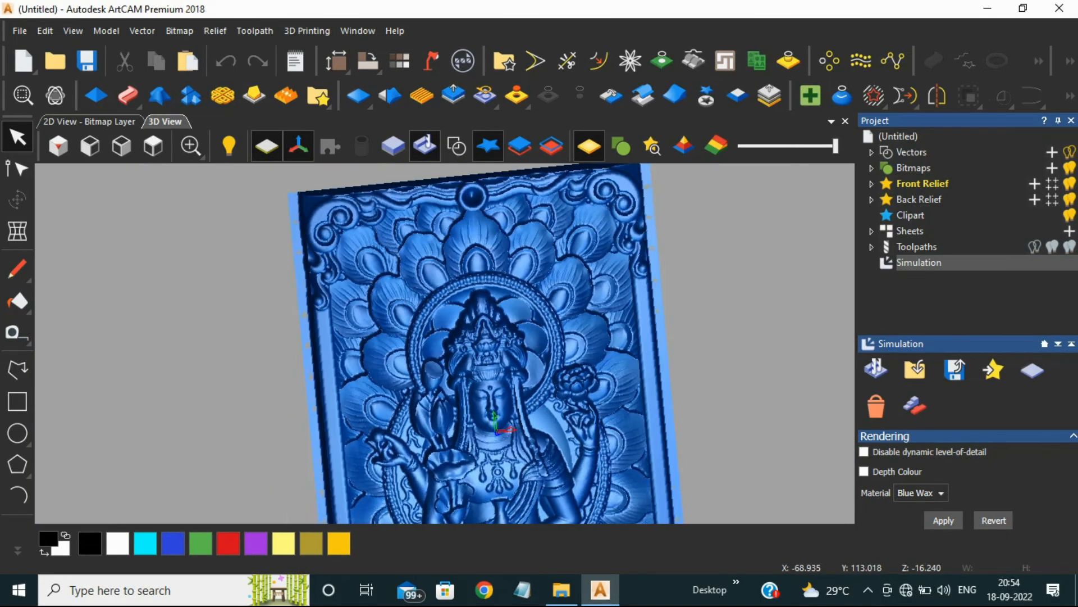
scroll(466, 370, "down", 3)
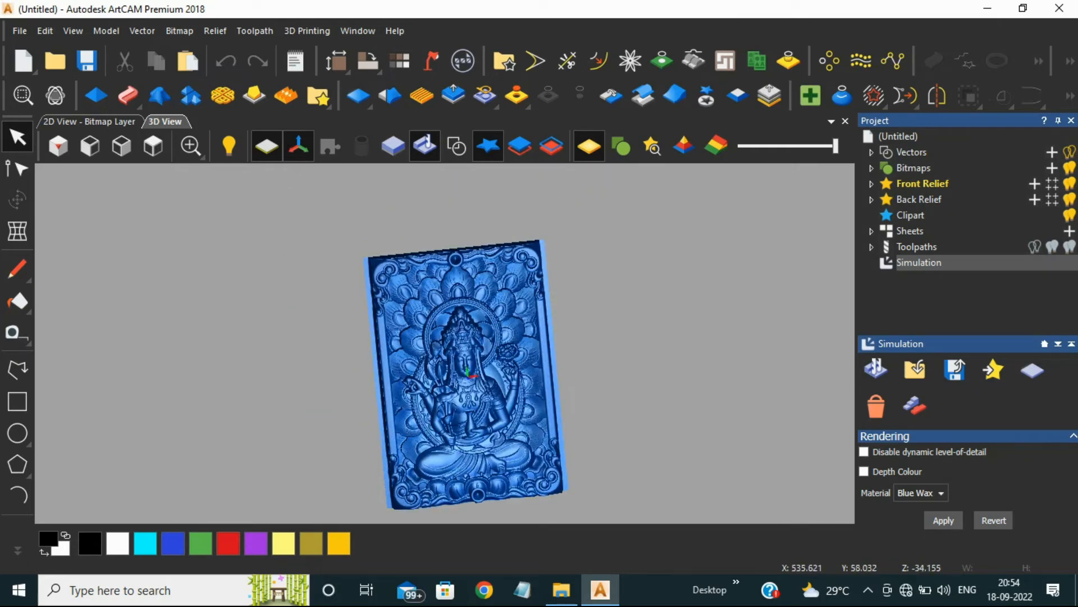
- Save the simulation as an ArtCAM relief (.rlf) named q in the Kubera Number folder
left_click(955, 369)
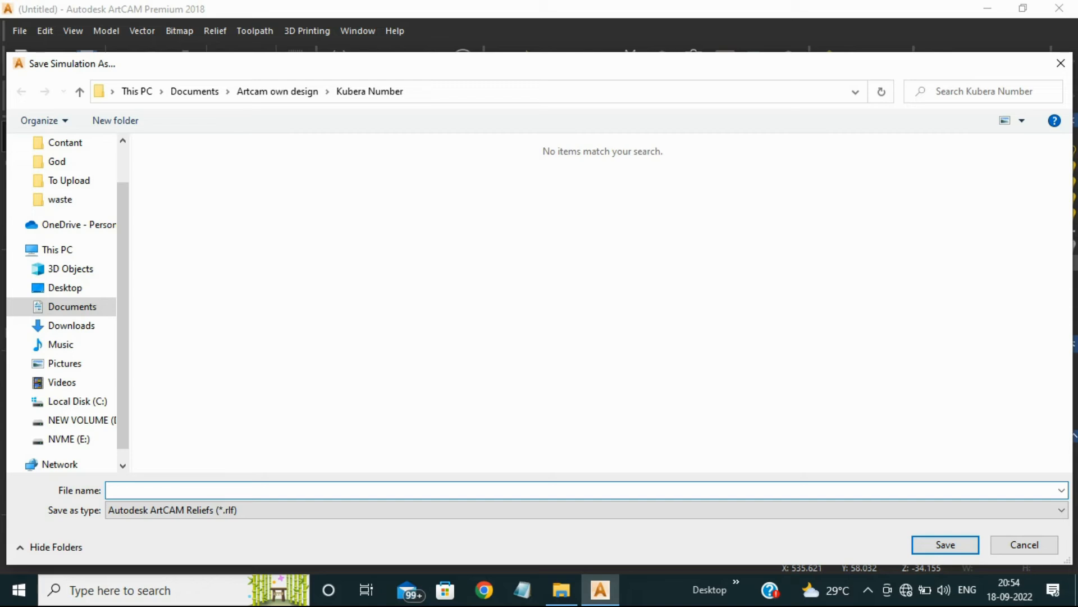
type("q")
key("Return")
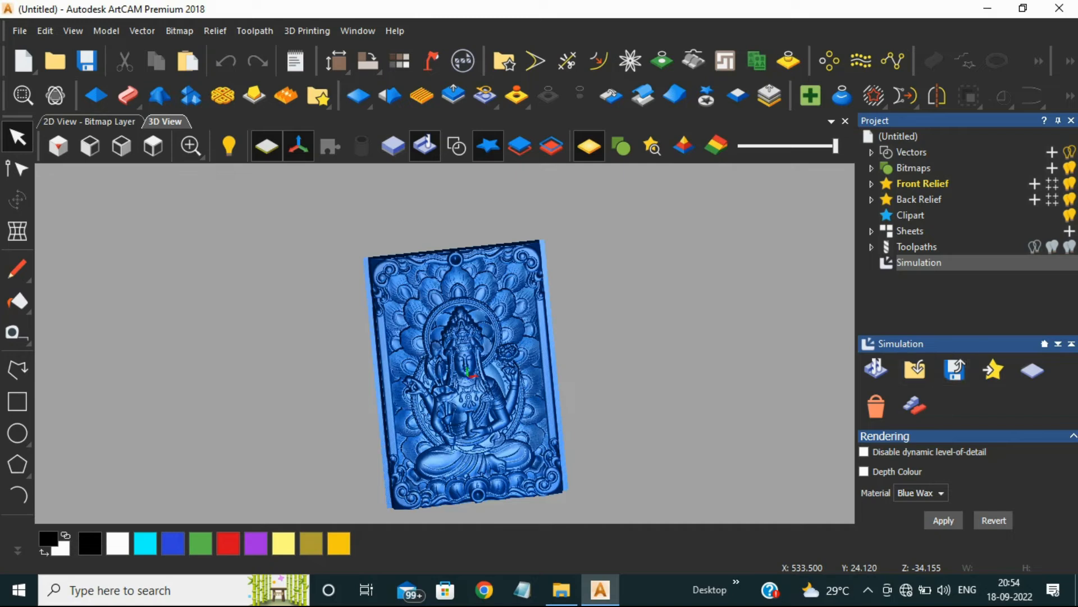
- Check the save options for the Machine Relief toolpath without saving it, and close ArtCAM without saving the model
left_click(916, 248)
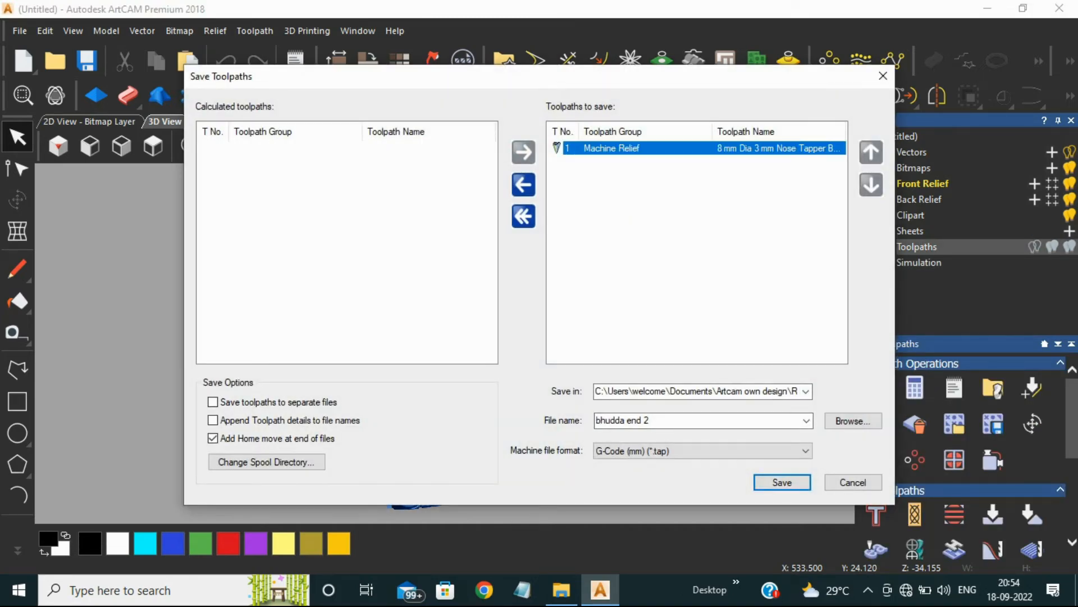
left_click(853, 482)
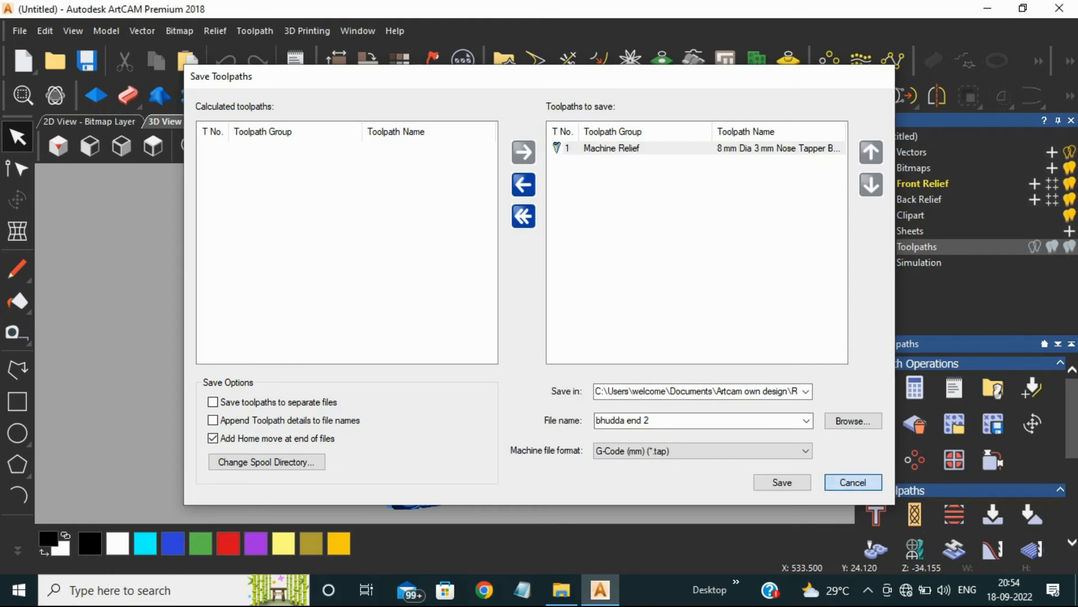
left_click(1059, 8)
left_click(545, 326)
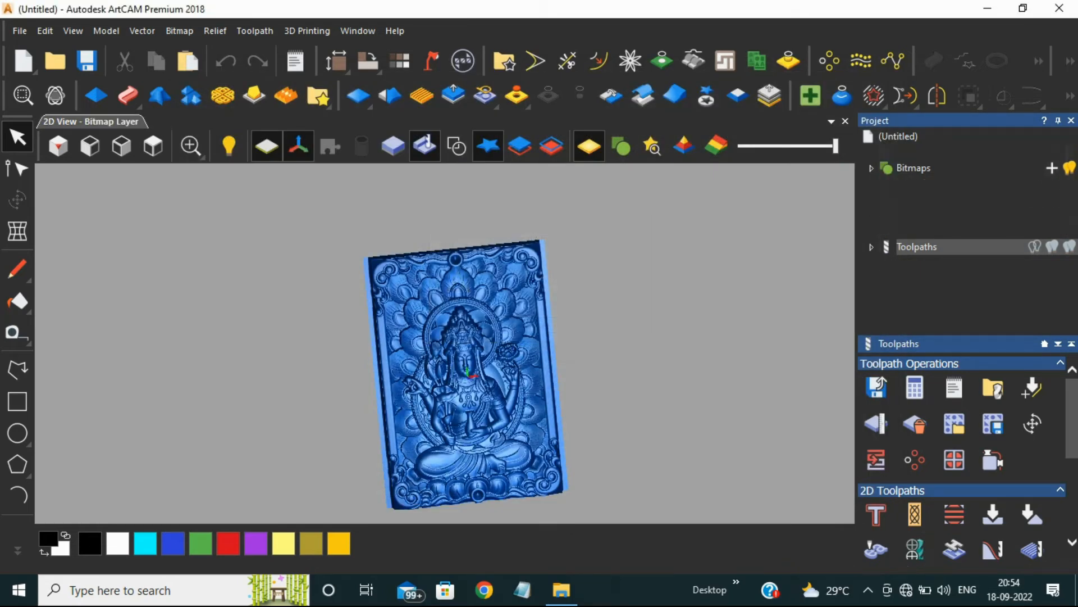